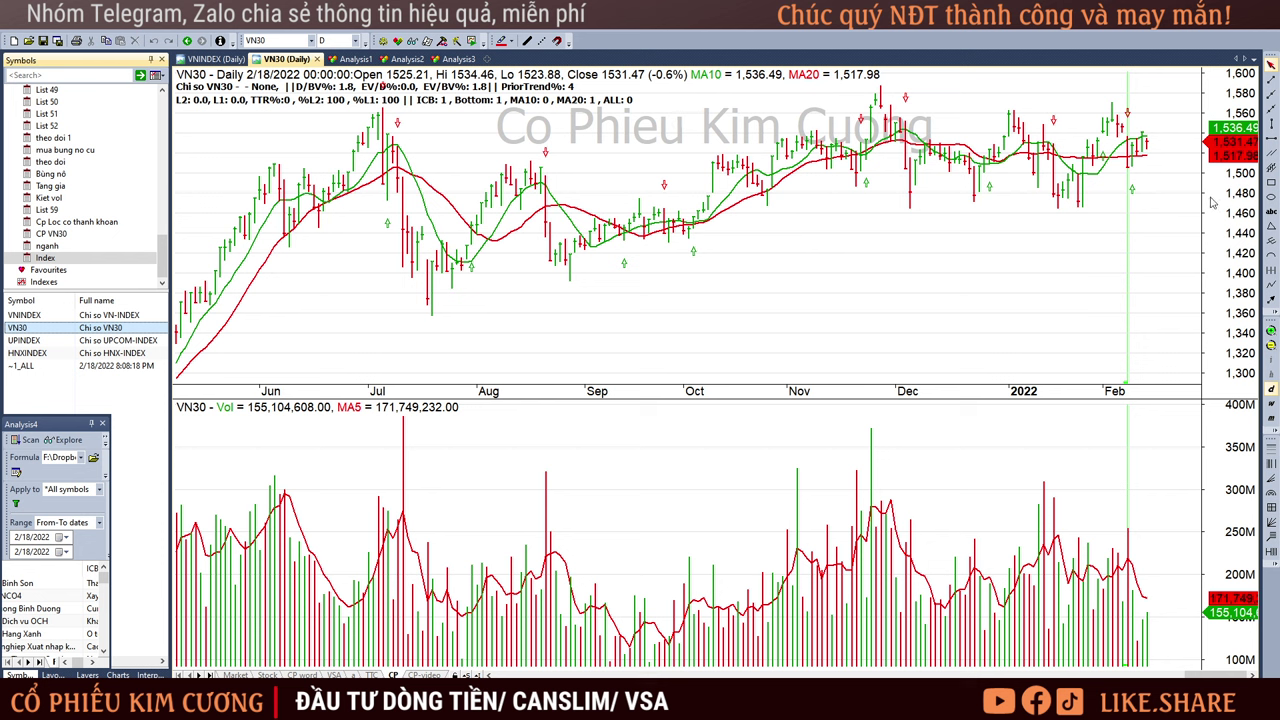
Step: Display the daily UPINDEX and HNXINDEX charts in turn to review their latest price bars and volume
{"action": "mouse_move", "coordinate": [1183, 168]}
{"action": "left_click", "coordinate": [68, 341]}
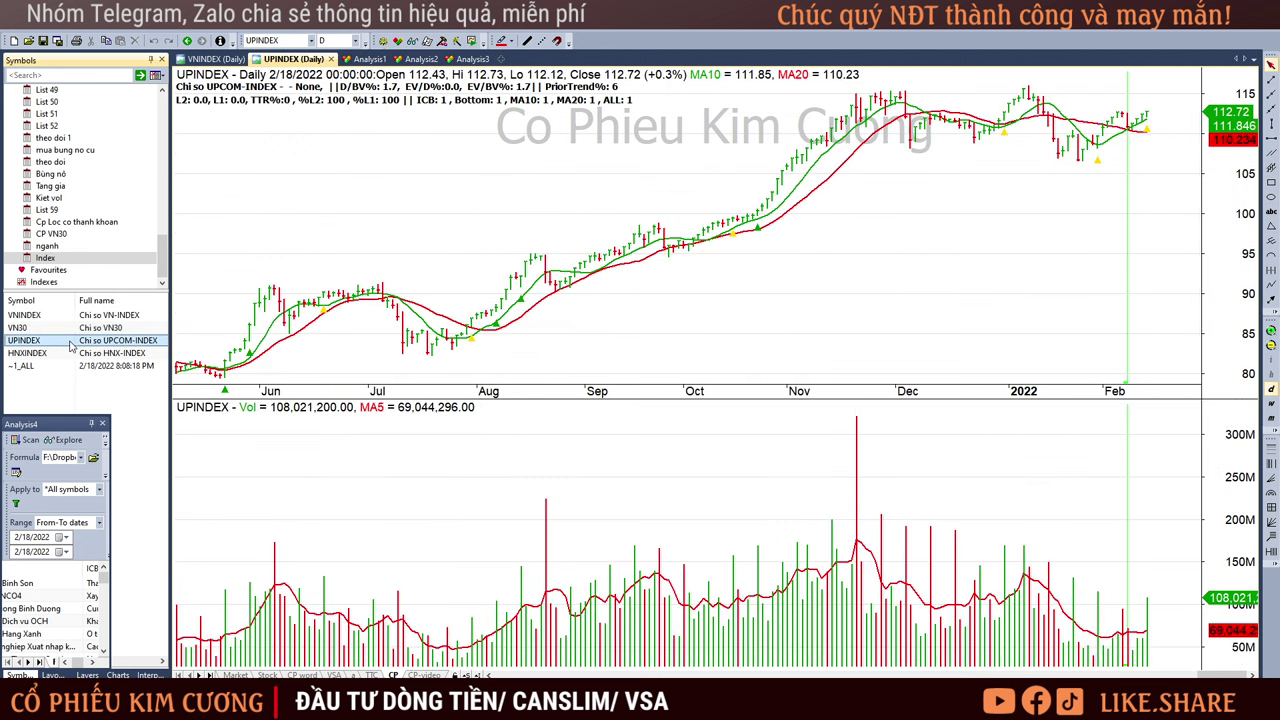
{"action": "left_click", "coordinate": [1176, 157]}
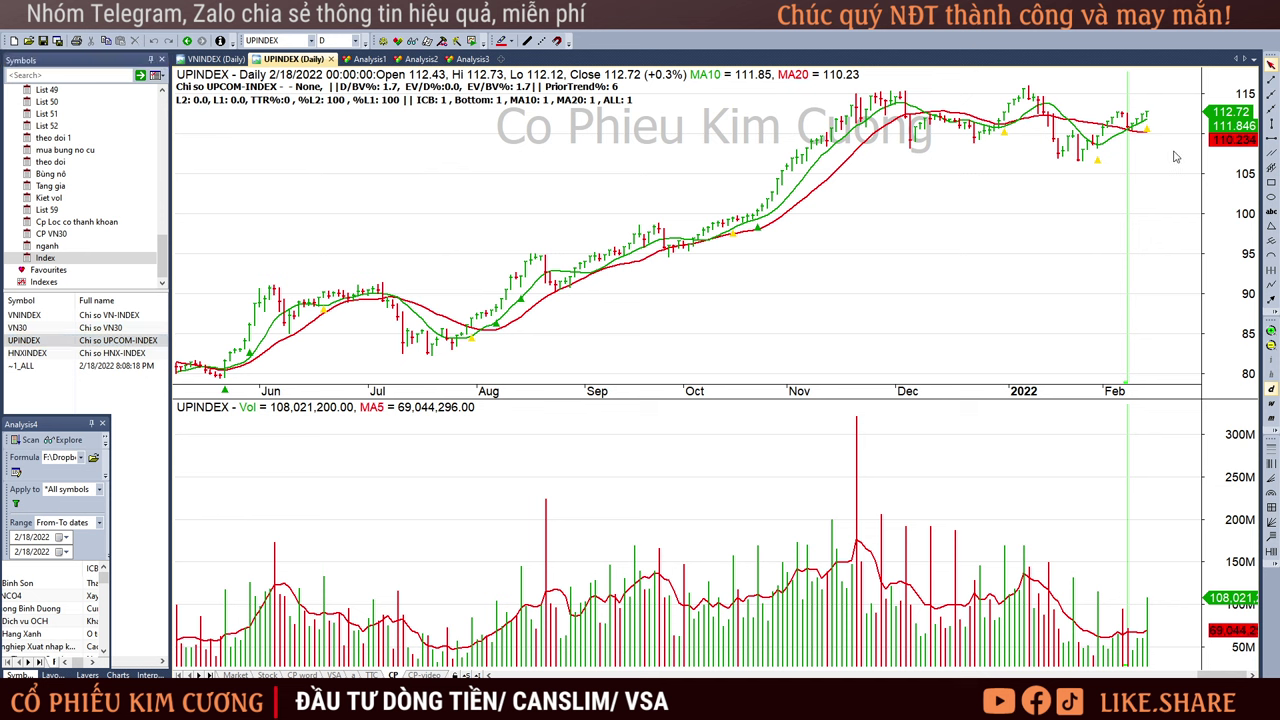
{"action": "left_click", "coordinate": [30, 354]}
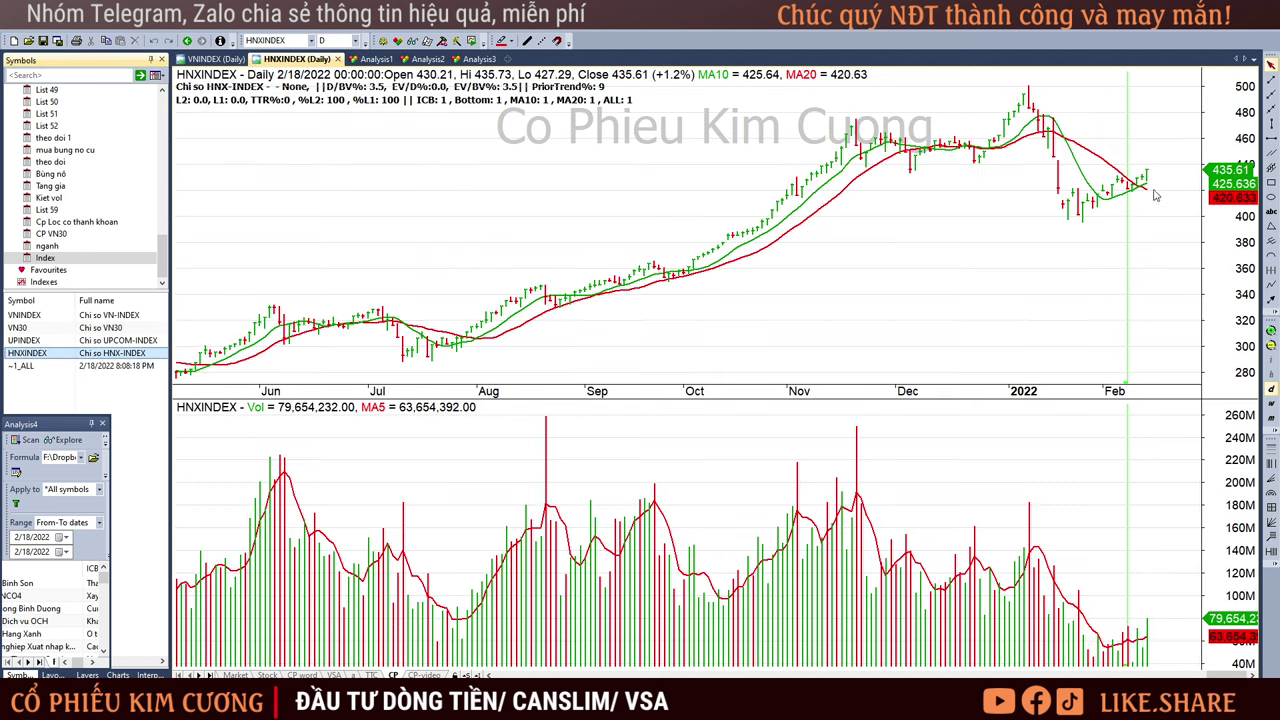
Step: Draw a rising arrow on the daily VNINDEX chart from the late-January lows to just below the latest February bars
{"action": "left_click", "coordinate": [44, 316]}
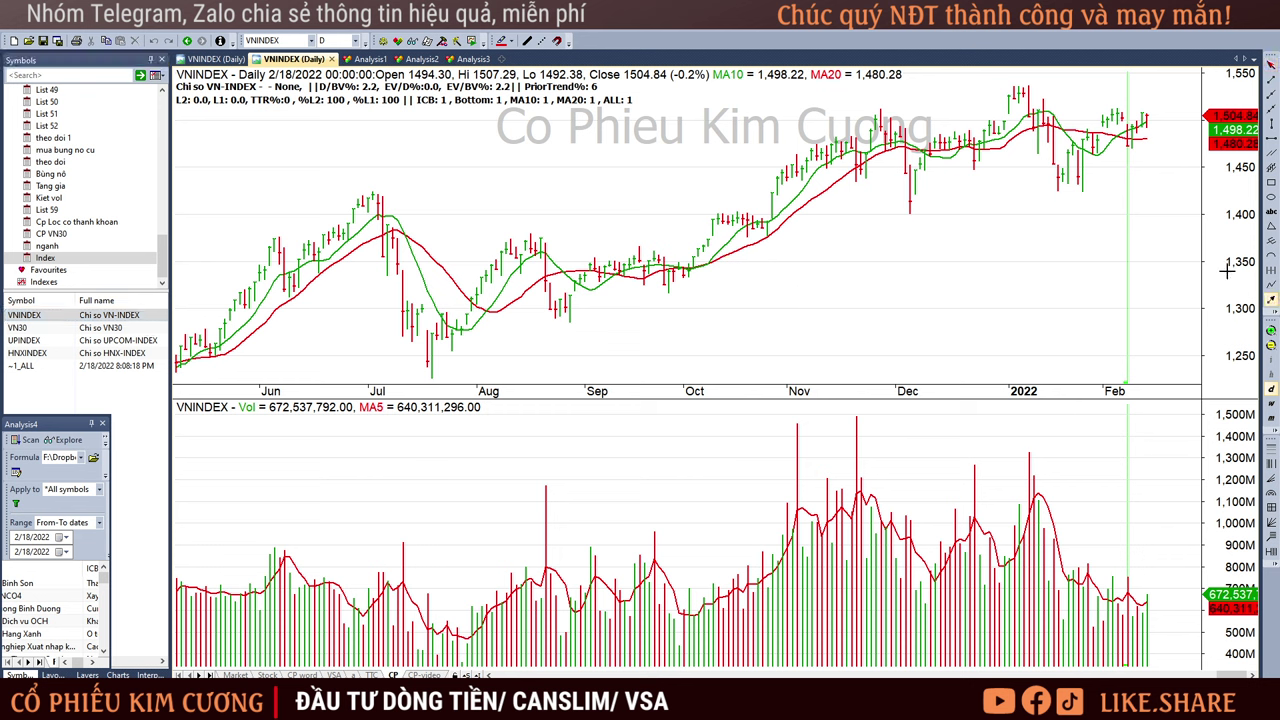
{"action": "left_click_drag", "start_coordinate": [1068, 190], "coordinate": [1155, 138]}
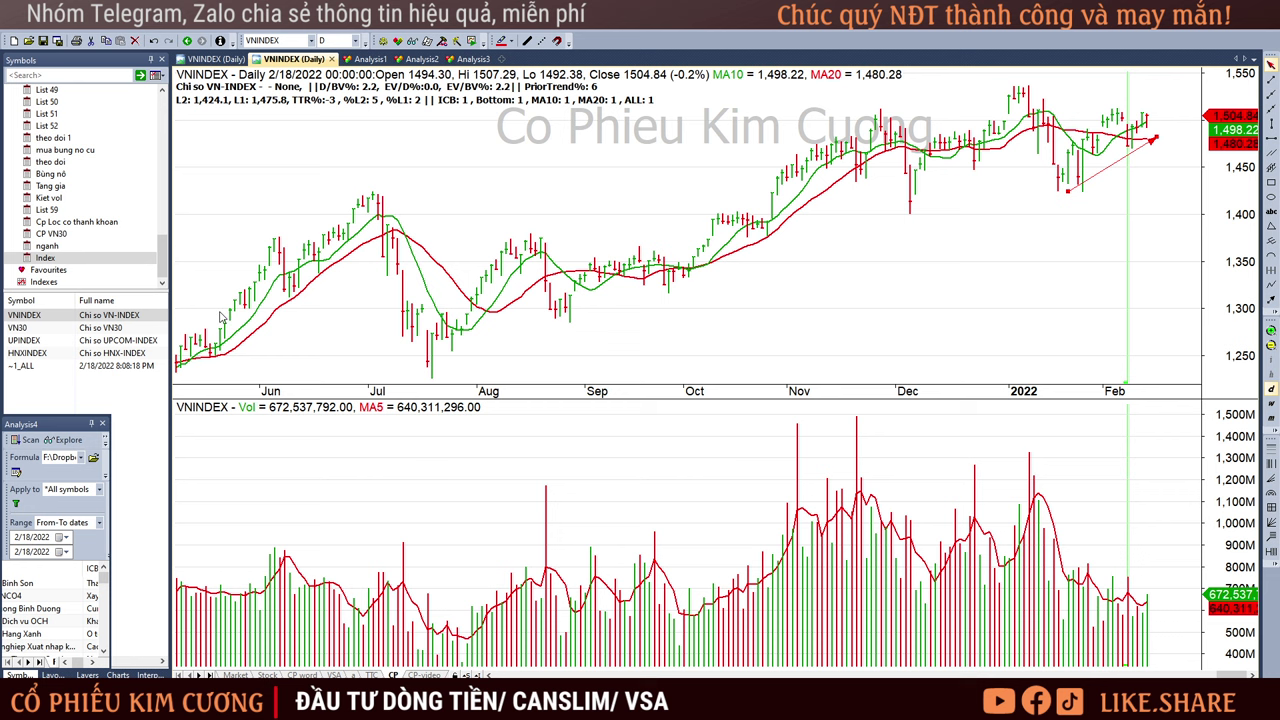
Step: Display the daily ~1_ALL chart to examine its recent price and volume trend
{"action": "left_click", "coordinate": [128, 366]}
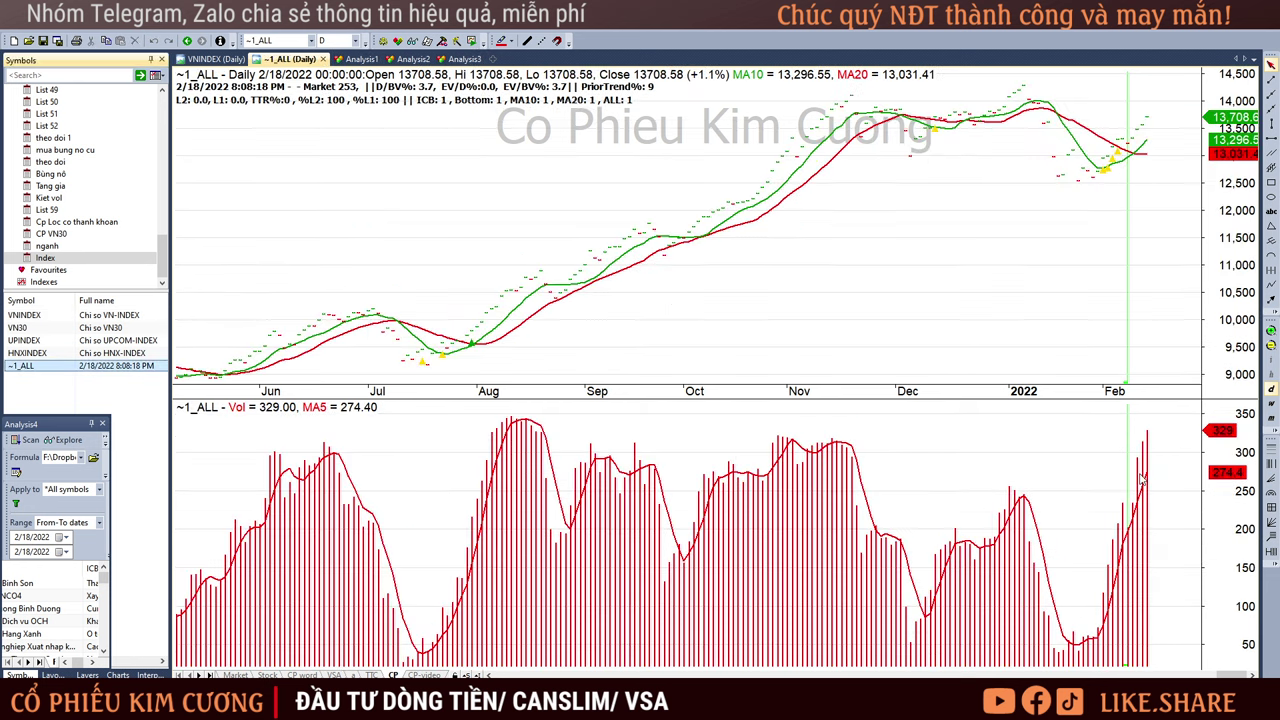
{"action": "left_click", "coordinate": [1170, 186]}
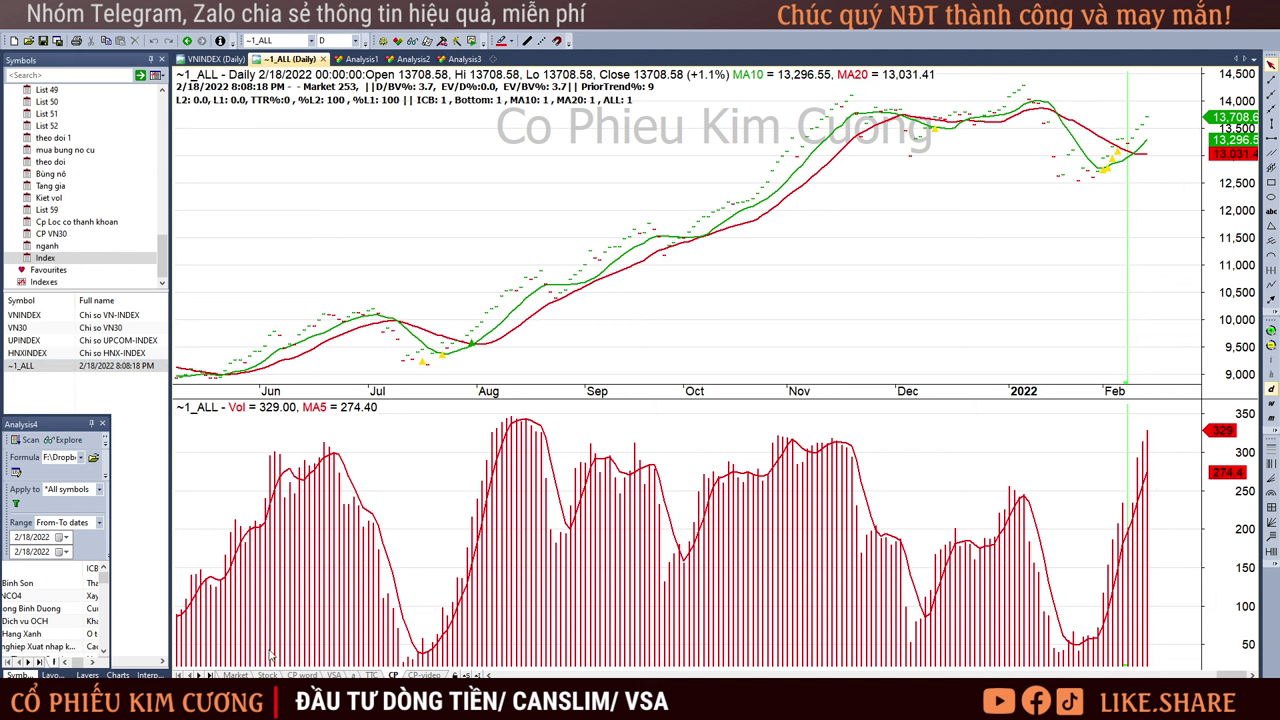
Step: Switch to the CP Kim Cương 18.02.2022 workbook in Excel and select the blank cells beside Nhóm ngành Mạnh
{"action": "mouse_move", "coordinate": [258, 700]}
{"action": "left_click", "coordinate": [360, 660]}
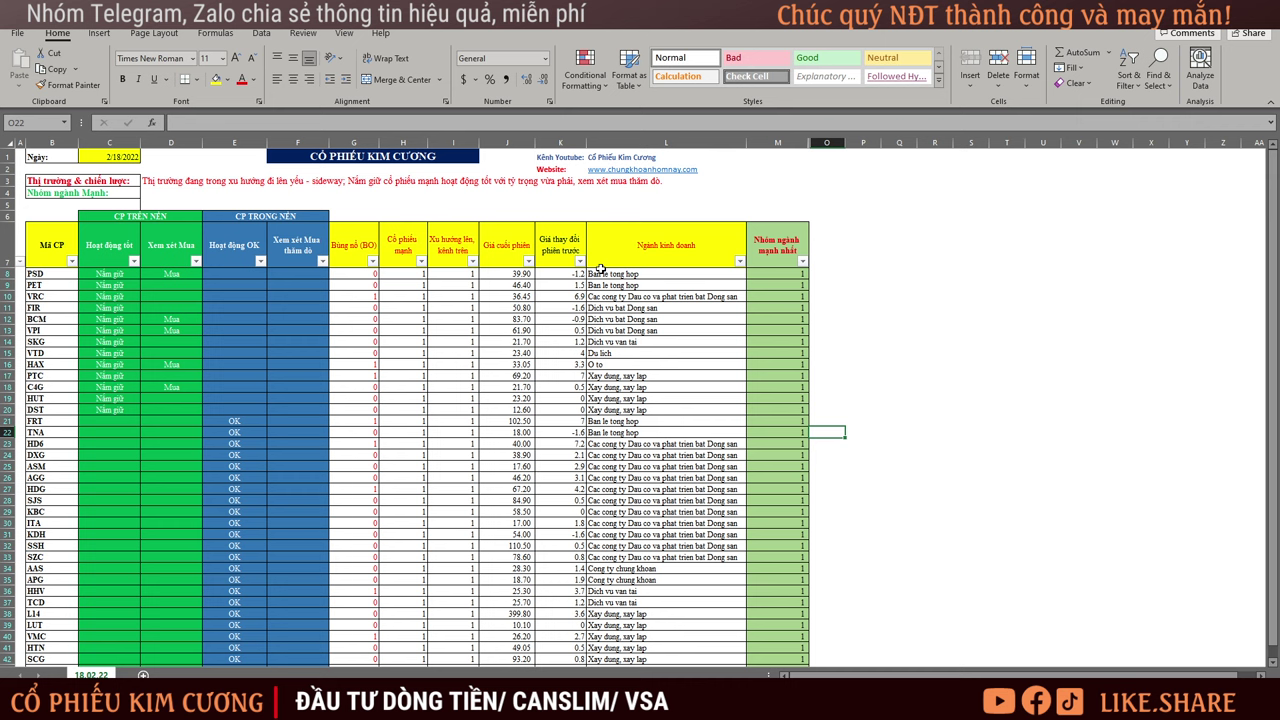
{"action": "left_click_drag", "start_coordinate": [152, 190], "coordinate": [603, 193]}
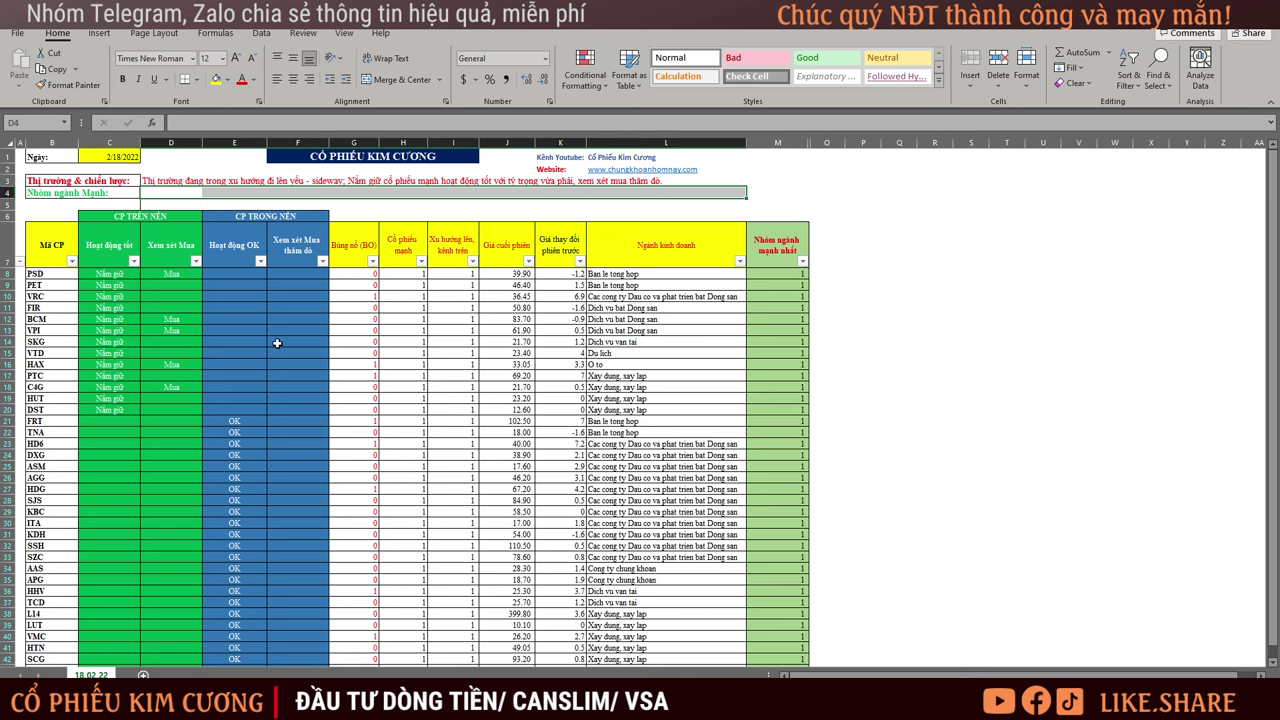
Step: Switch to the Book1 workbook and select the Ticker header together with the 5759_Du lich cell
{"action": "mouse_move", "coordinate": [150, 705]}
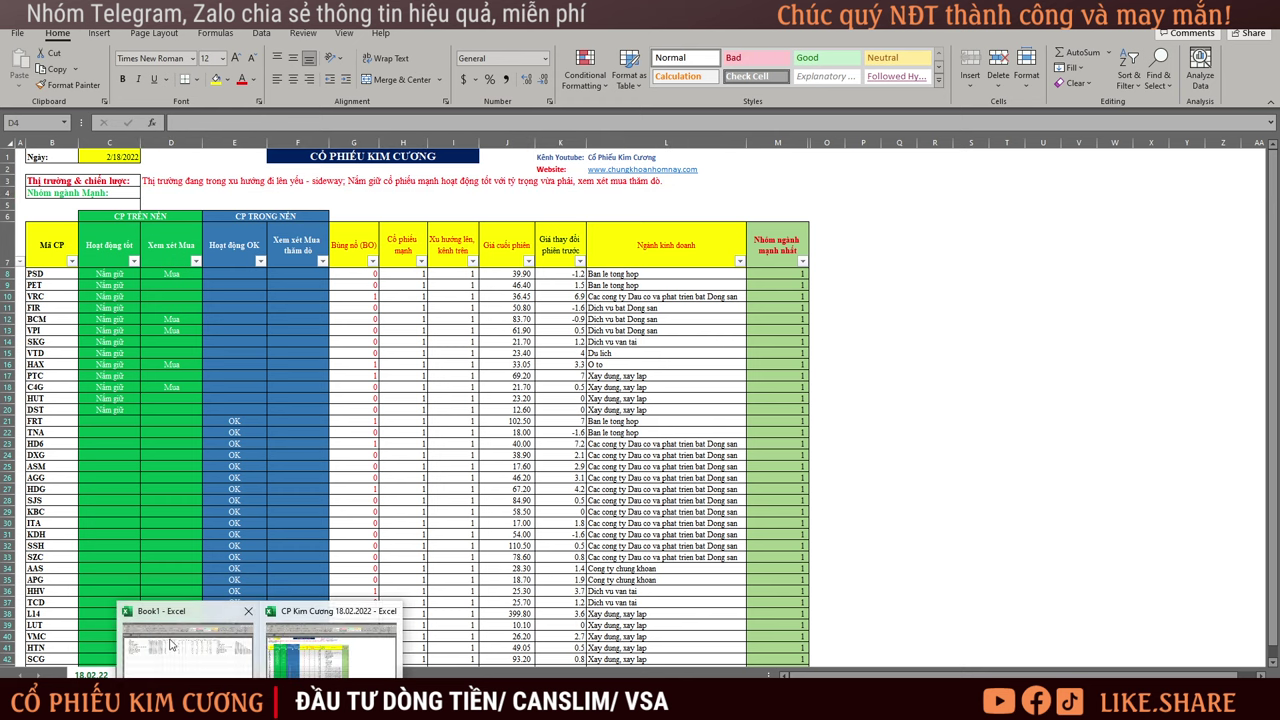
{"action": "left_click", "coordinate": [200, 640]}
{"action": "left_click_drag", "start_coordinate": [150, 172], "coordinate": [152, 183]}
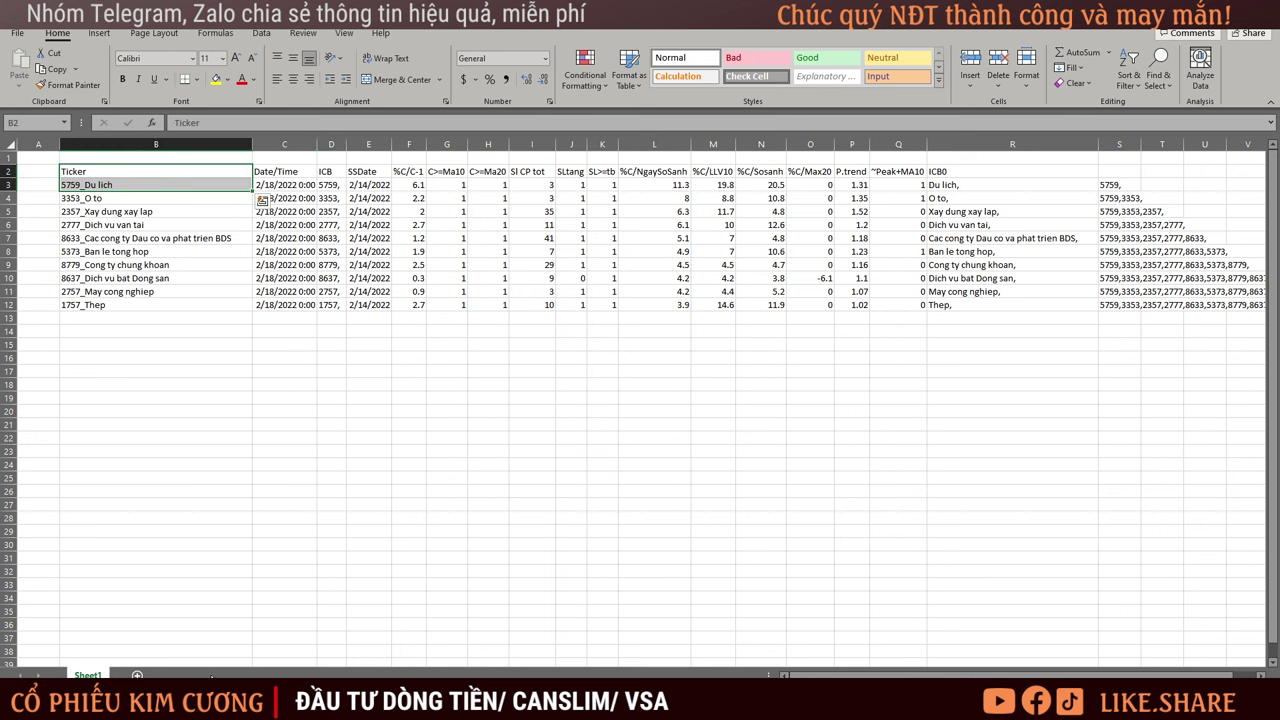
Step: Switch to AmiBroker and inspect the VNINDEX bars of 1/18, 1/24, 1/25 and 2/14/2022, ending on the latest bar
{"action": "key", "text": "alt+Tab"}
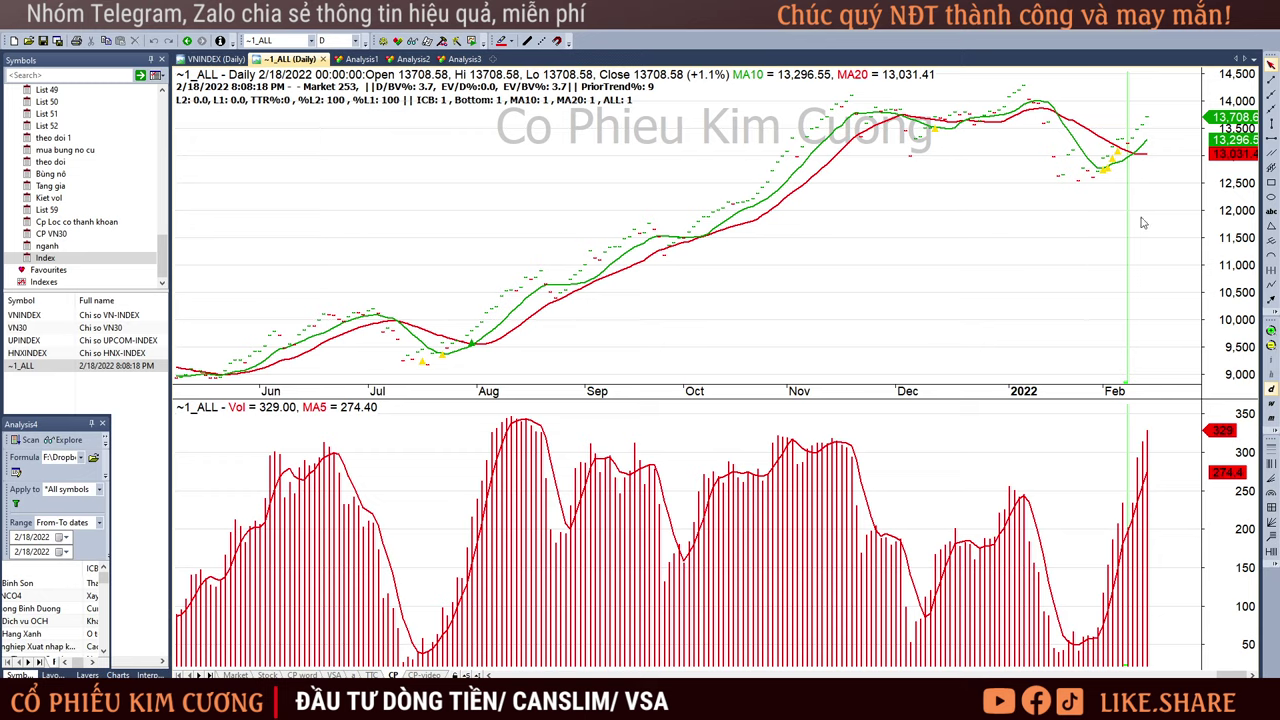
{"action": "left_click", "coordinate": [24, 314]}
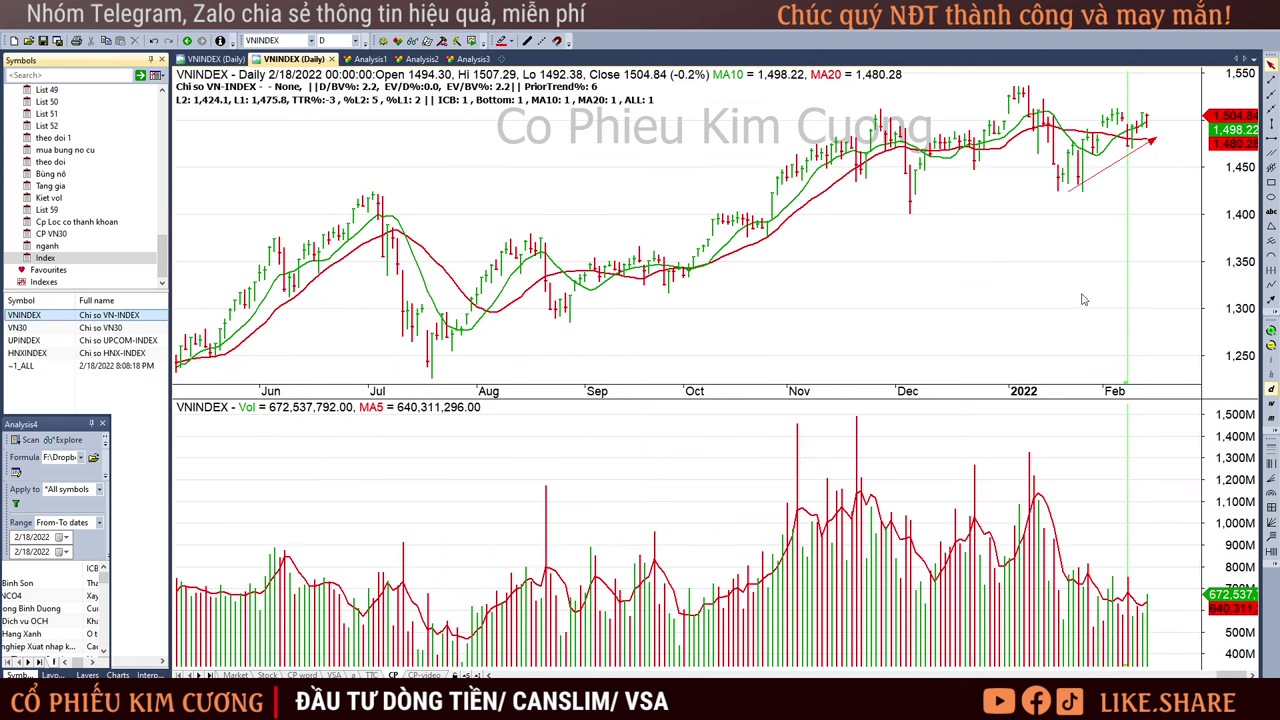
{"action": "left_click", "coordinate": [1085, 190]}
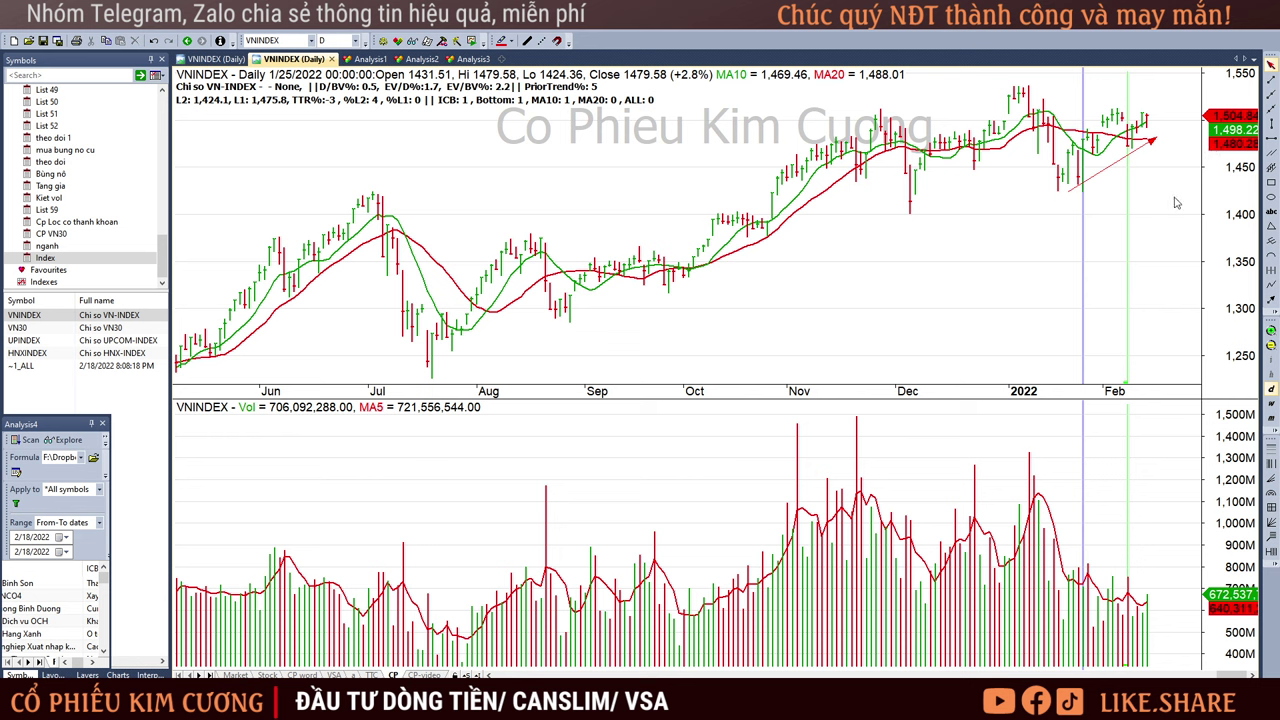
{"action": "left_click", "coordinate": [1128, 182]}
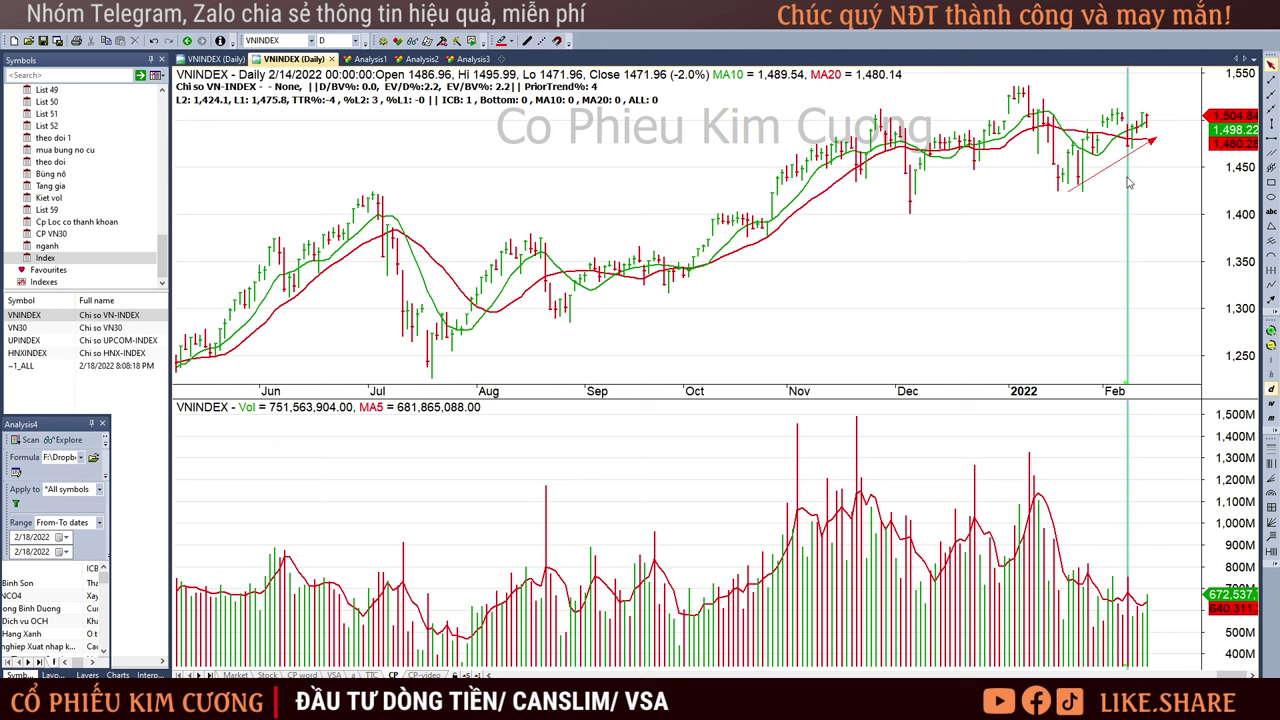
{"action": "left_click", "coordinate": [1059, 208]}
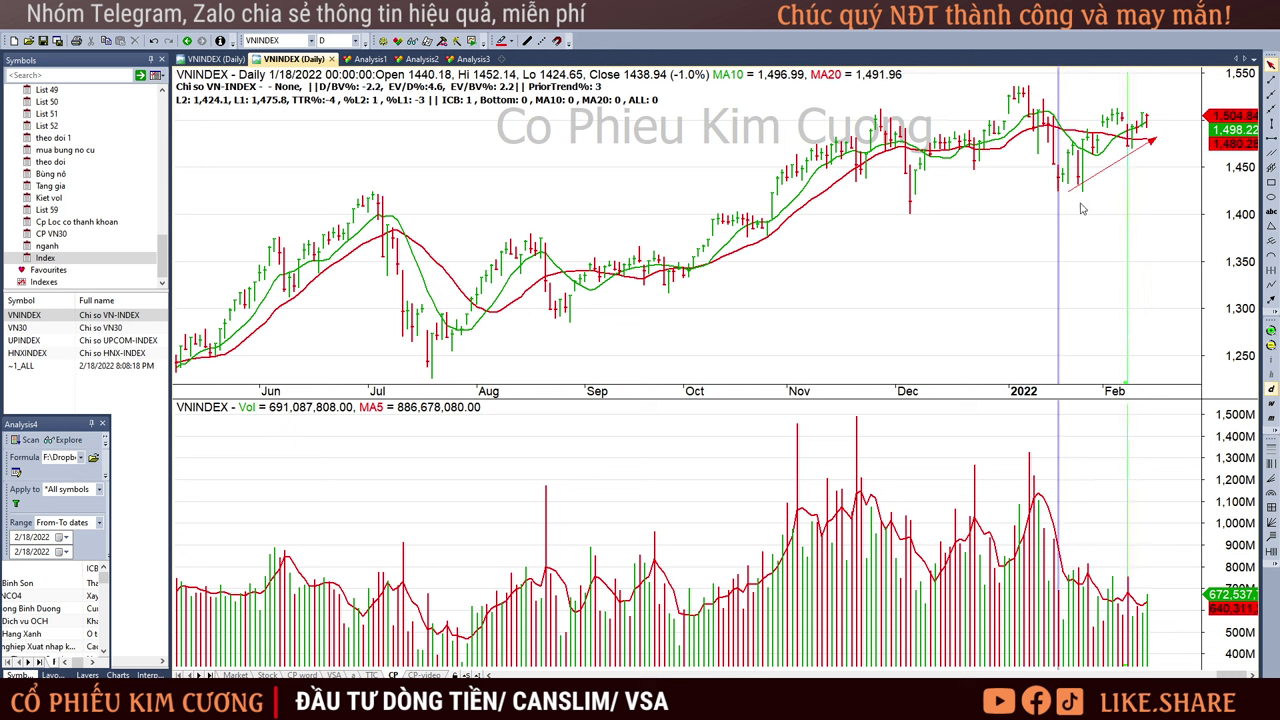
{"action": "left_click", "coordinate": [1080, 208]}
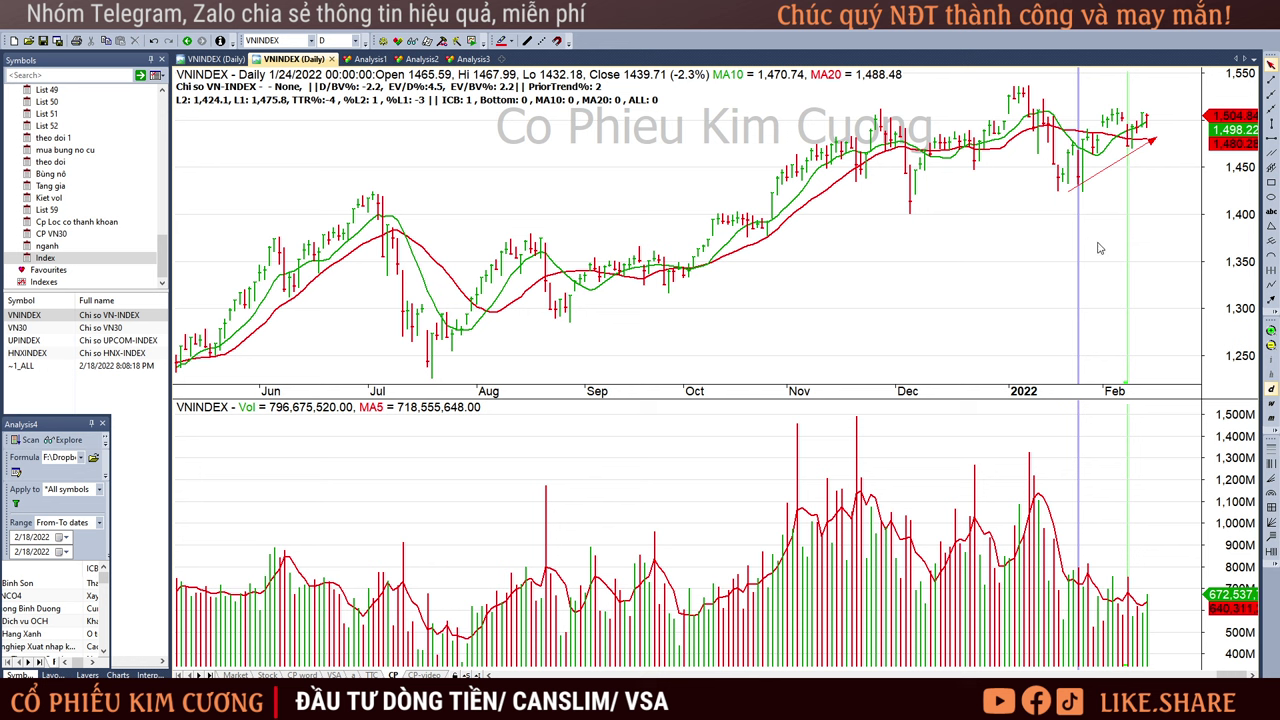
{"action": "left_click", "coordinate": [1124, 222]}
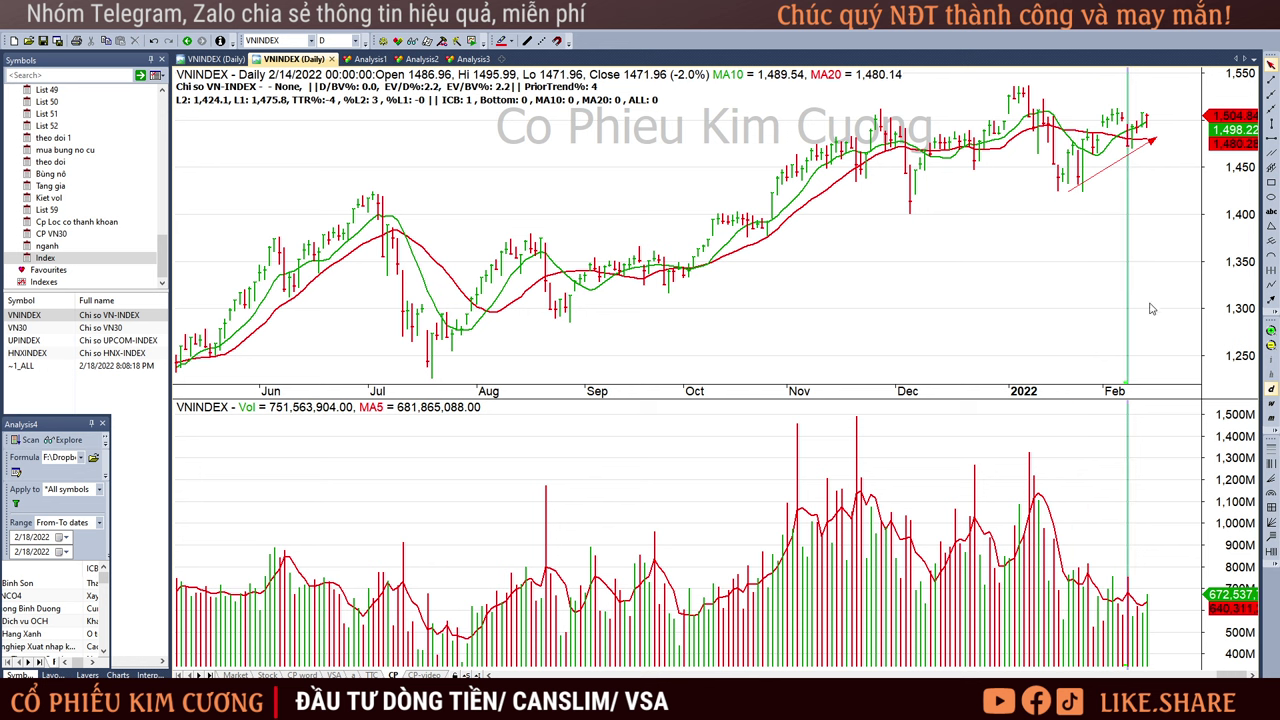
{"action": "mouse_move", "coordinate": [1109, 302]}
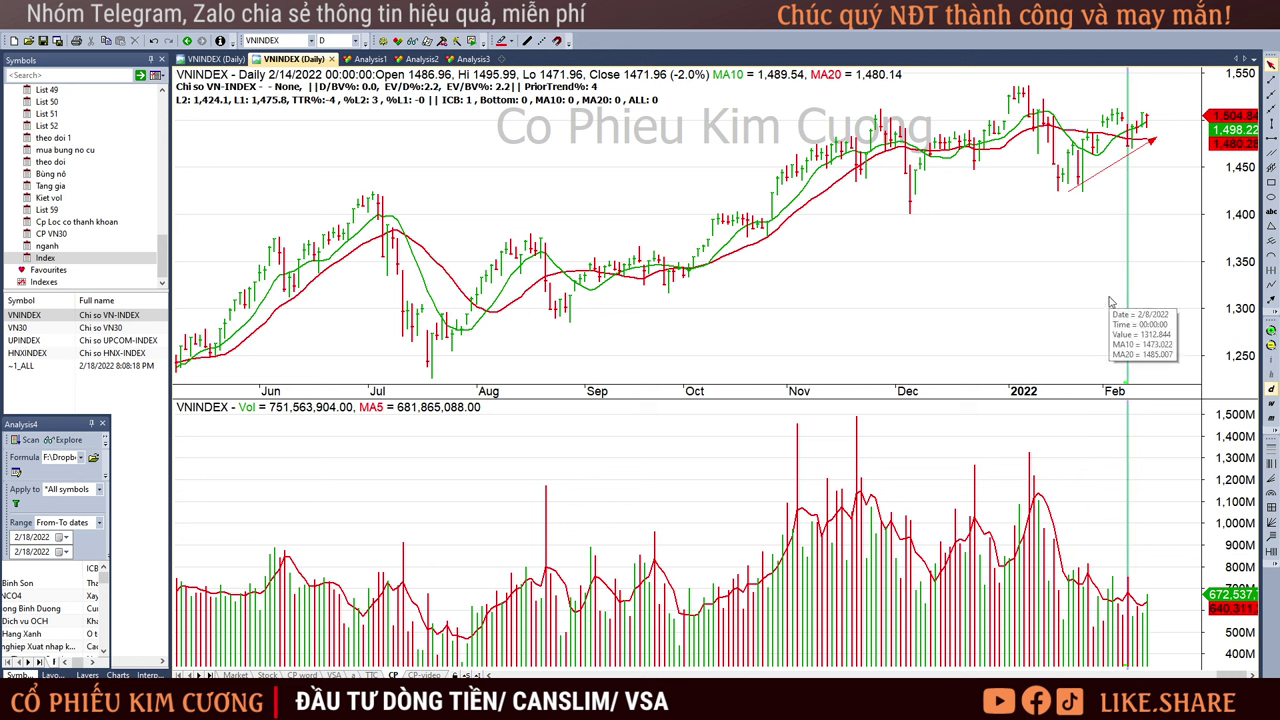
{"action": "left_click", "coordinate": [1183, 231]}
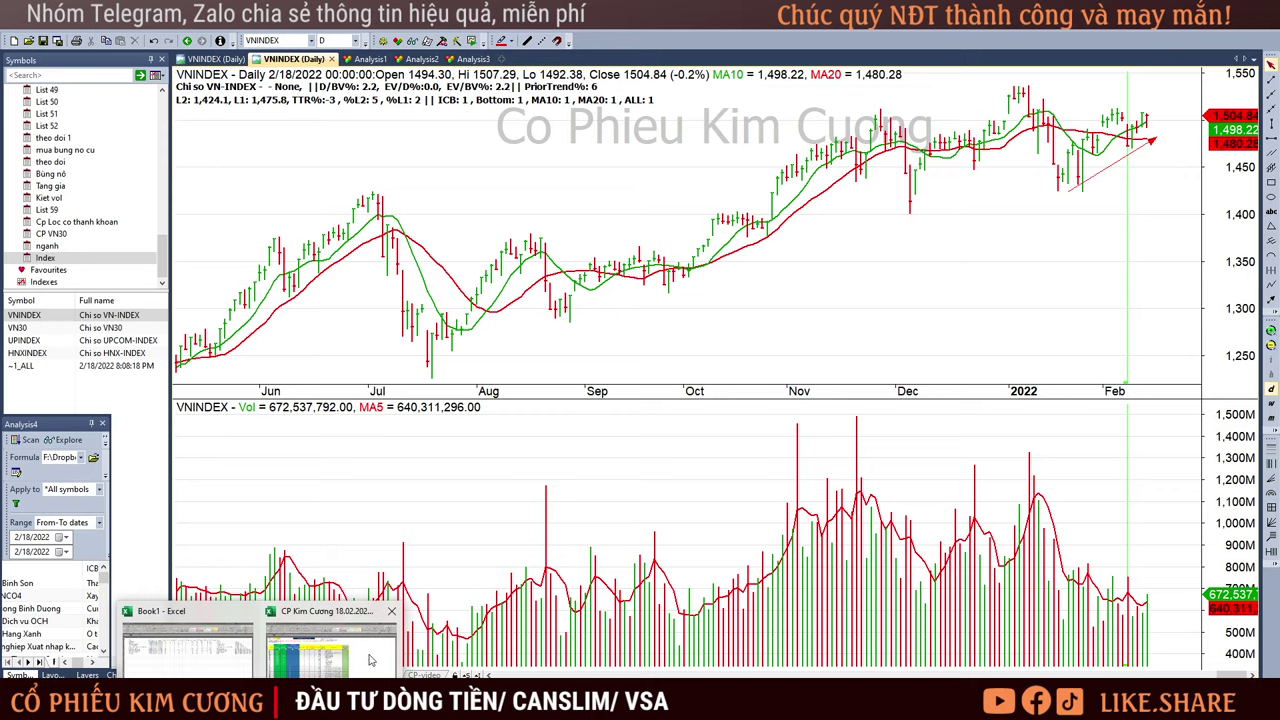
Step: Switch to the Book1 workbook in Excel and highlight the sector list from 5759_Du lich to 1757_Thep in the Ticker column
{"action": "left_click", "coordinate": [370, 660]}
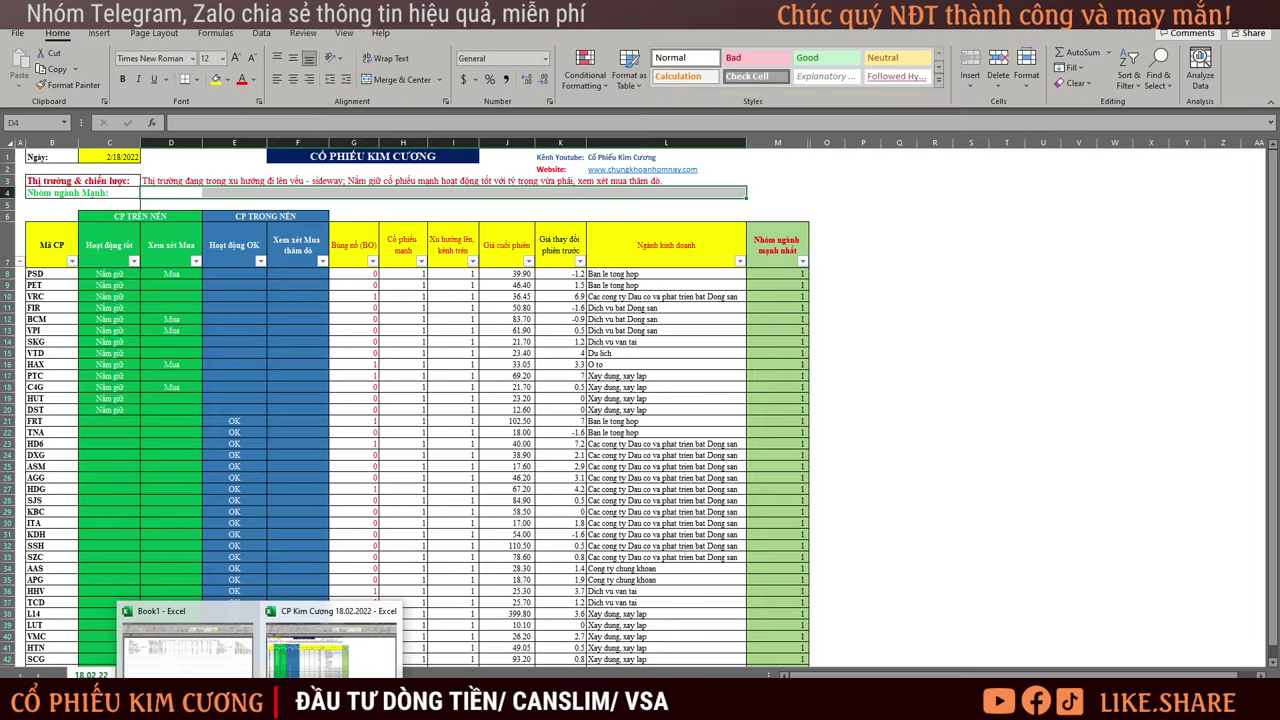
{"action": "left_click", "coordinate": [222, 670]}
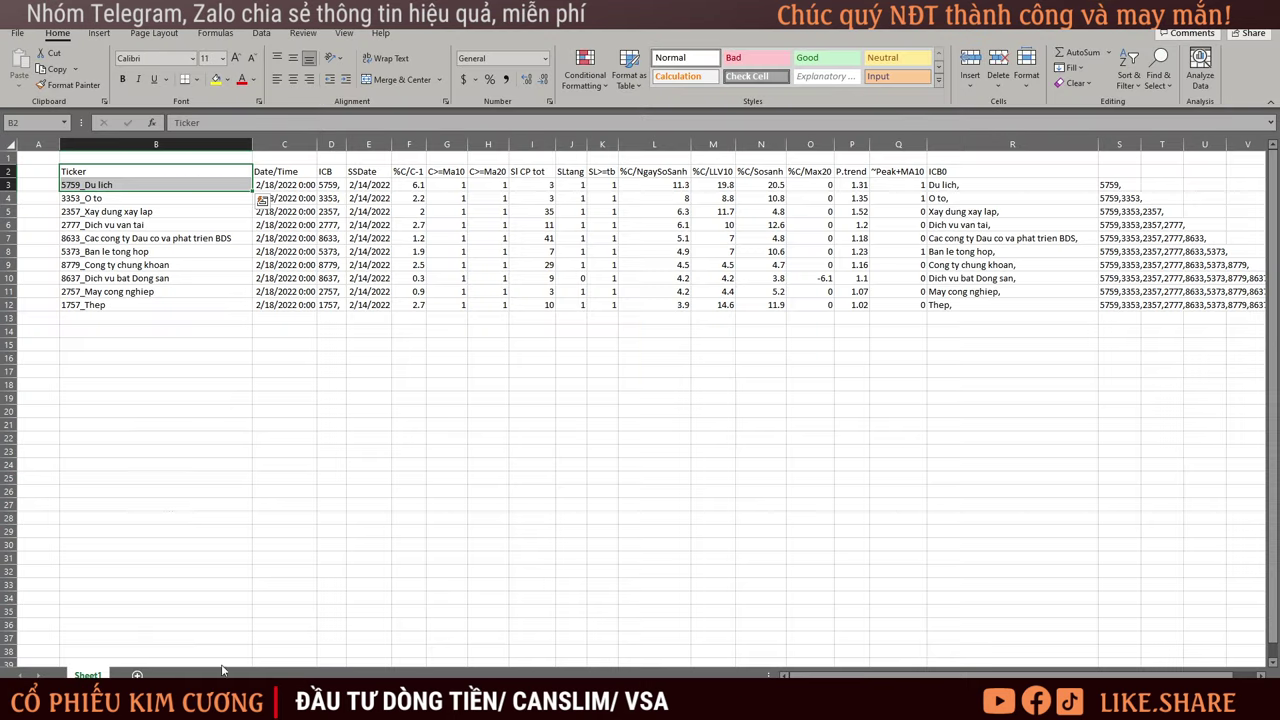
{"action": "left_click", "coordinate": [152, 186]}
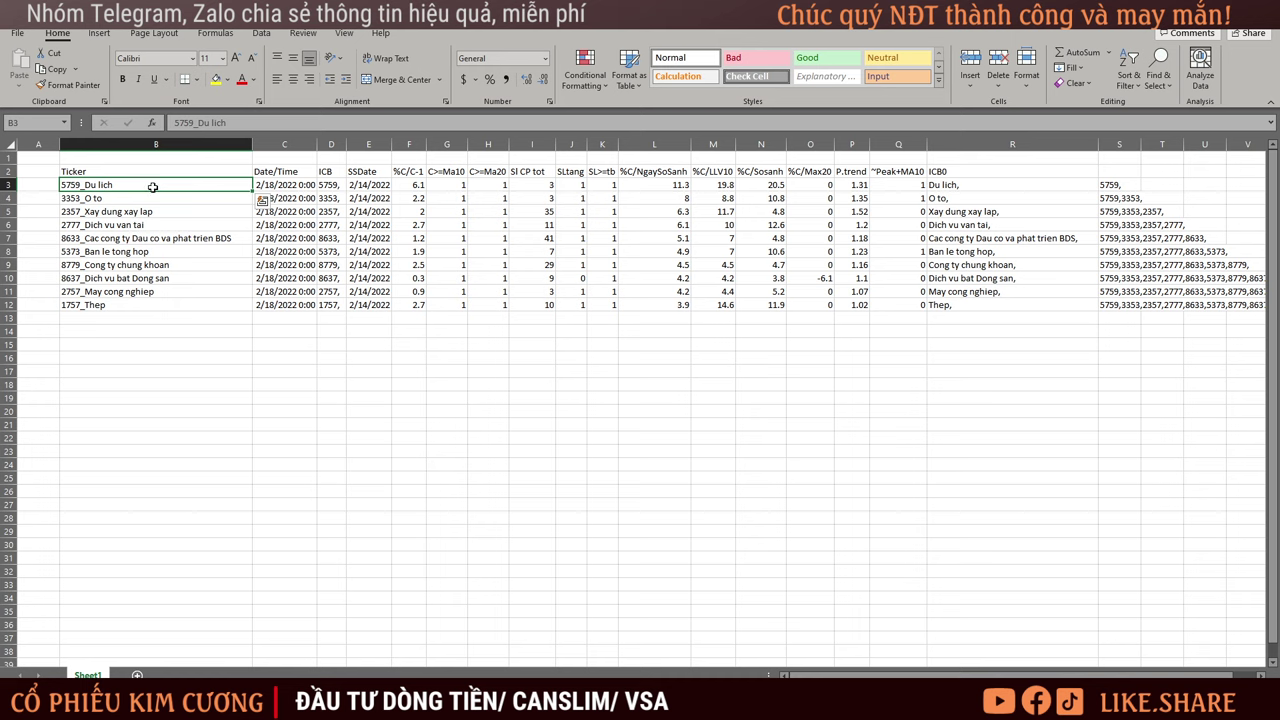
{"action": "left_click_drag", "start_coordinate": [152, 187], "coordinate": [250, 308]}
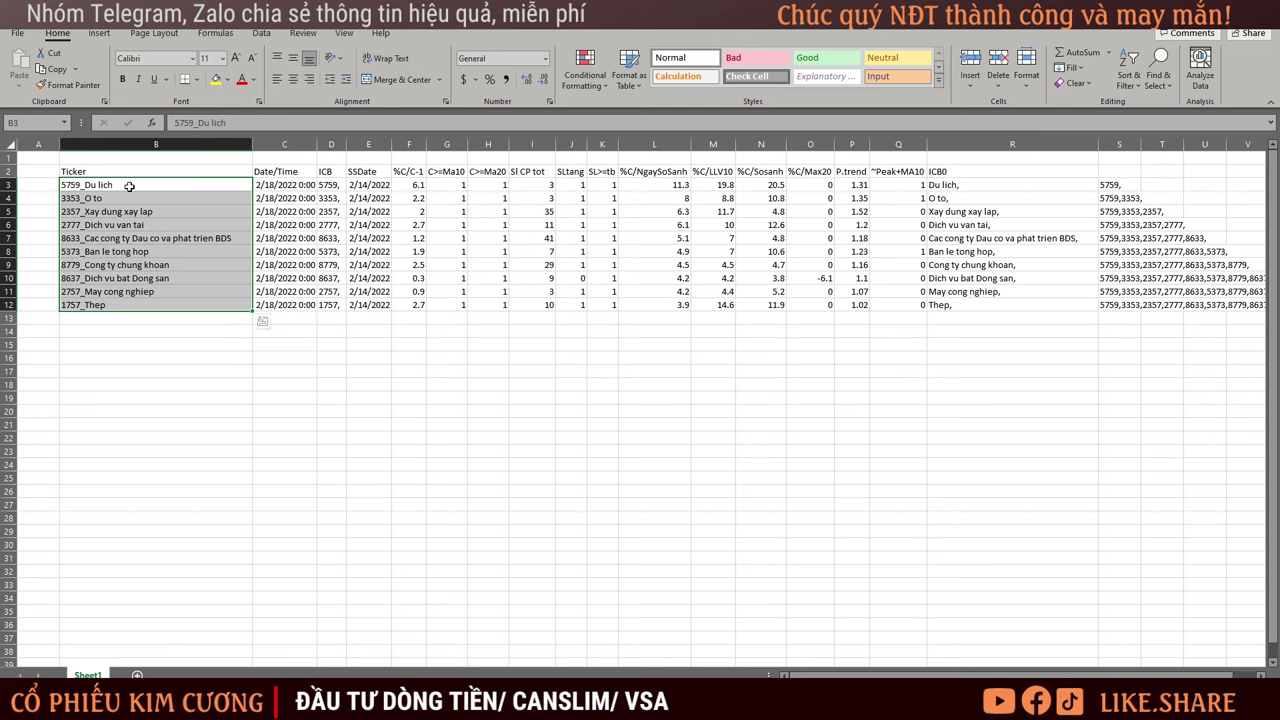
{"action": "left_click_drag", "start_coordinate": [130, 185], "coordinate": [165, 333]}
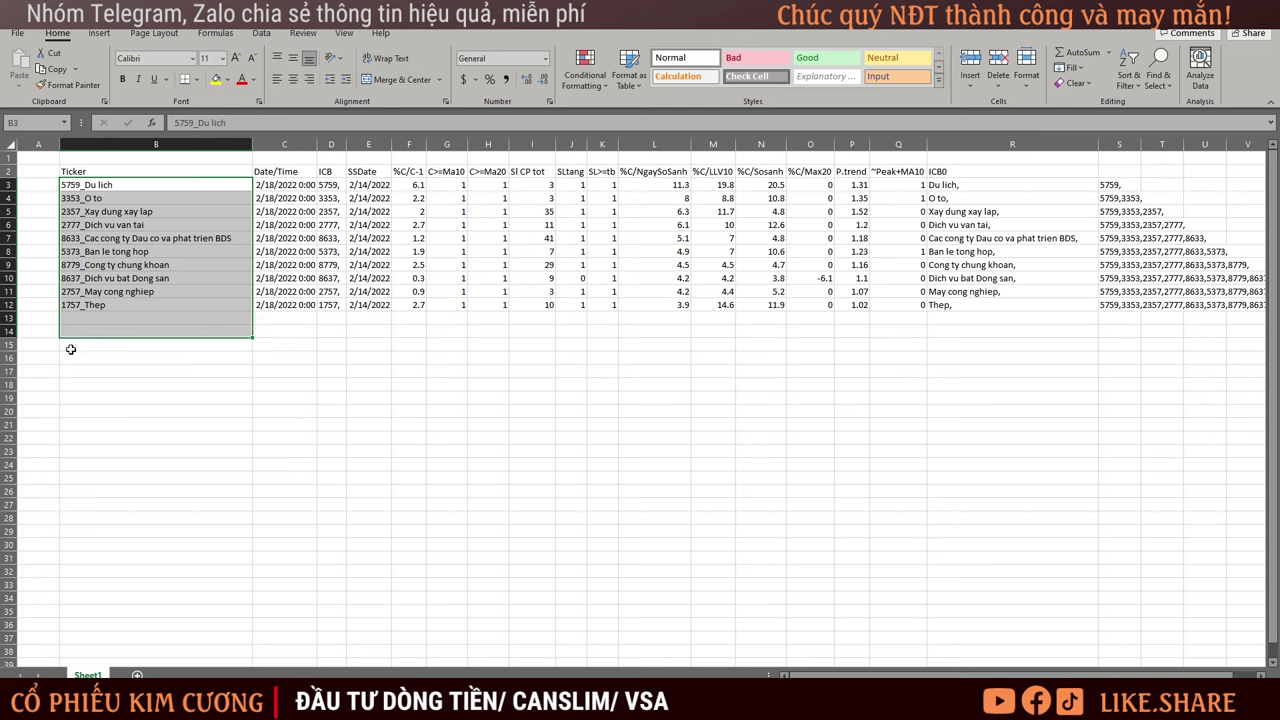
{"action": "key", "text": "ctrl+v"}
{"action": "left_click_drag", "start_coordinate": [170, 186], "coordinate": [199, 306]}
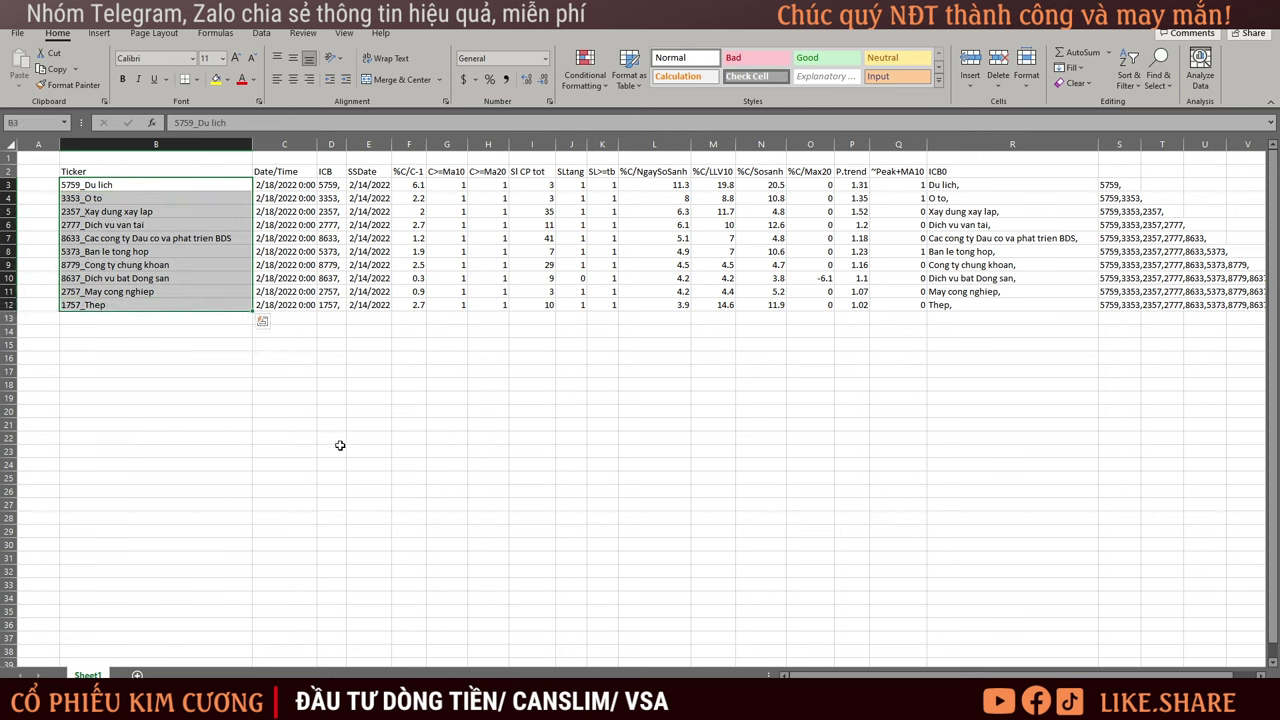
Step: Switch to the CP Kim Cương 18.02.2022 workbook, look over the stock list and highlight the Nhóm ngành mạnh nhất column
{"action": "mouse_move", "coordinate": [212, 708]}
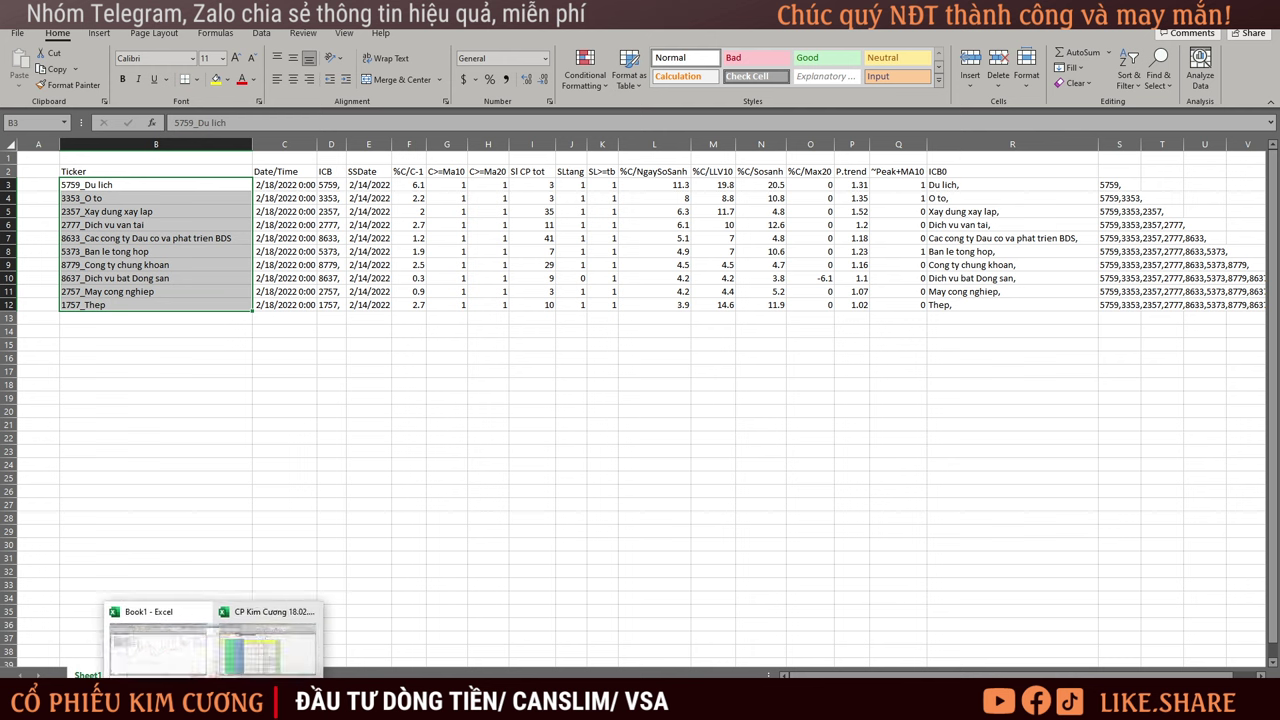
{"action": "left_click", "coordinate": [265, 645]}
{"action": "scroll", "coordinate": [392, 349], "scroll_direction": "down", "scroll_amount": 5}
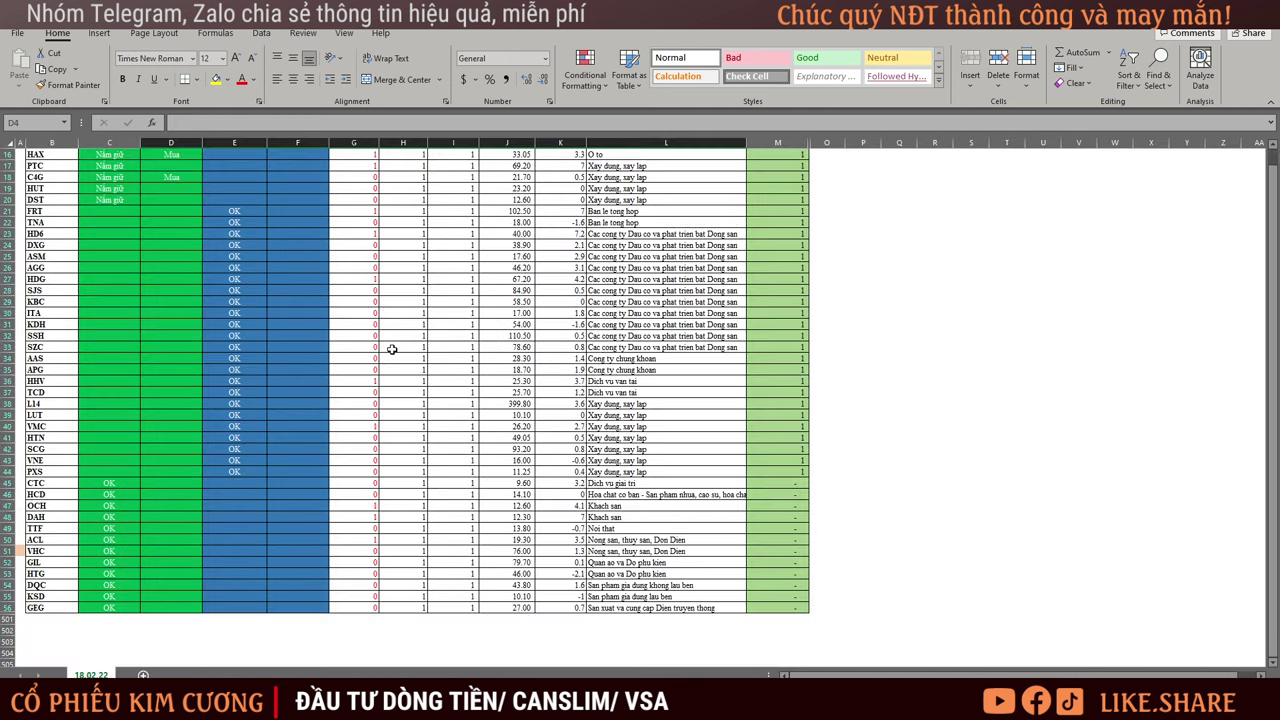
{"action": "scroll", "coordinate": [750, 295], "scroll_direction": "up", "scroll_amount": 5}
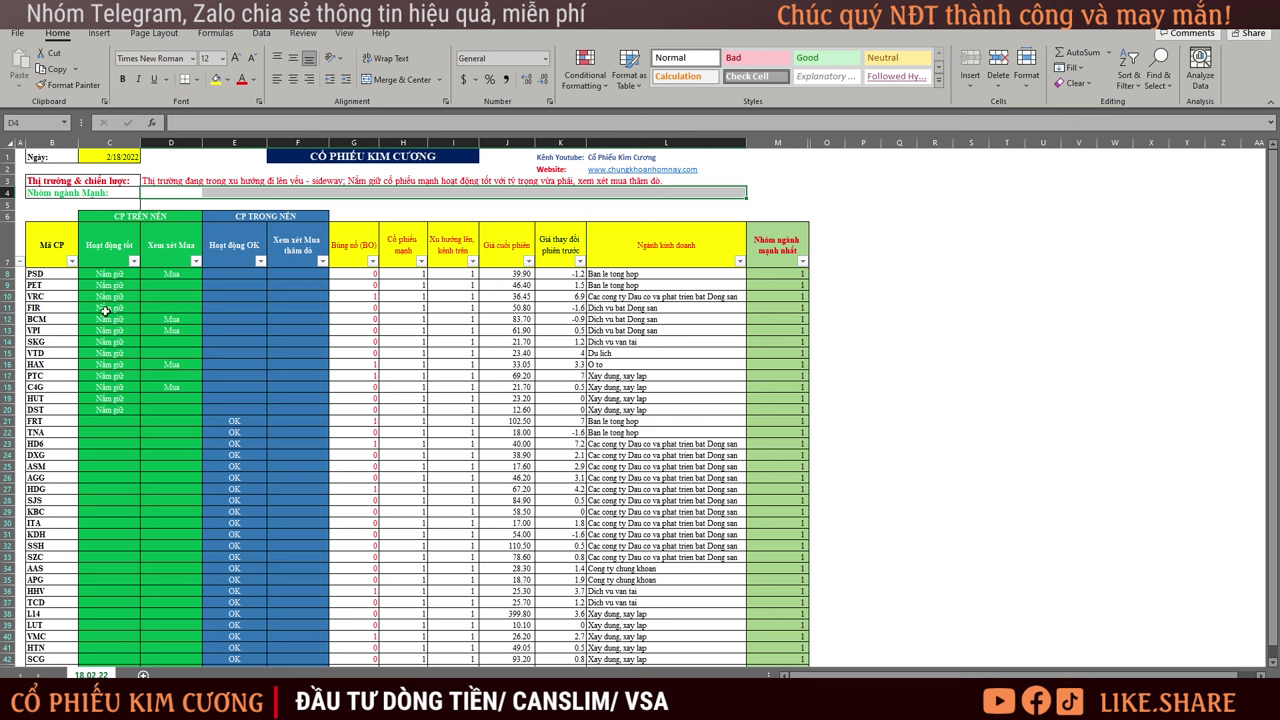
{"action": "left_click_drag", "start_coordinate": [770, 251], "coordinate": [766, 557]}
{"action": "scroll", "coordinate": [595, 489], "scroll_direction": "up", "scroll_amount": 3}
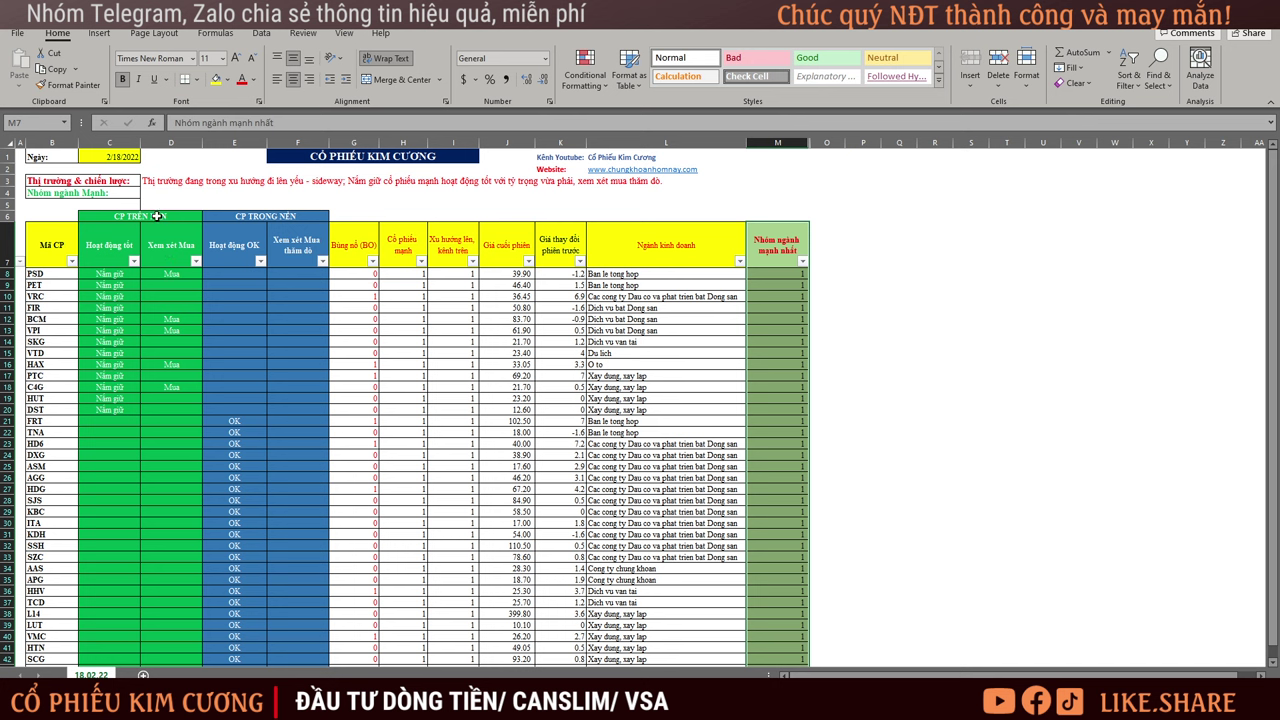
Step: Highlight the stock entries under CP TRÊN NỀN and CP TRONG NỀN, including the OK cells from CTC downward in Hoạt động tốt
{"action": "left_click_drag", "start_coordinate": [160, 215], "coordinate": [173, 404]}
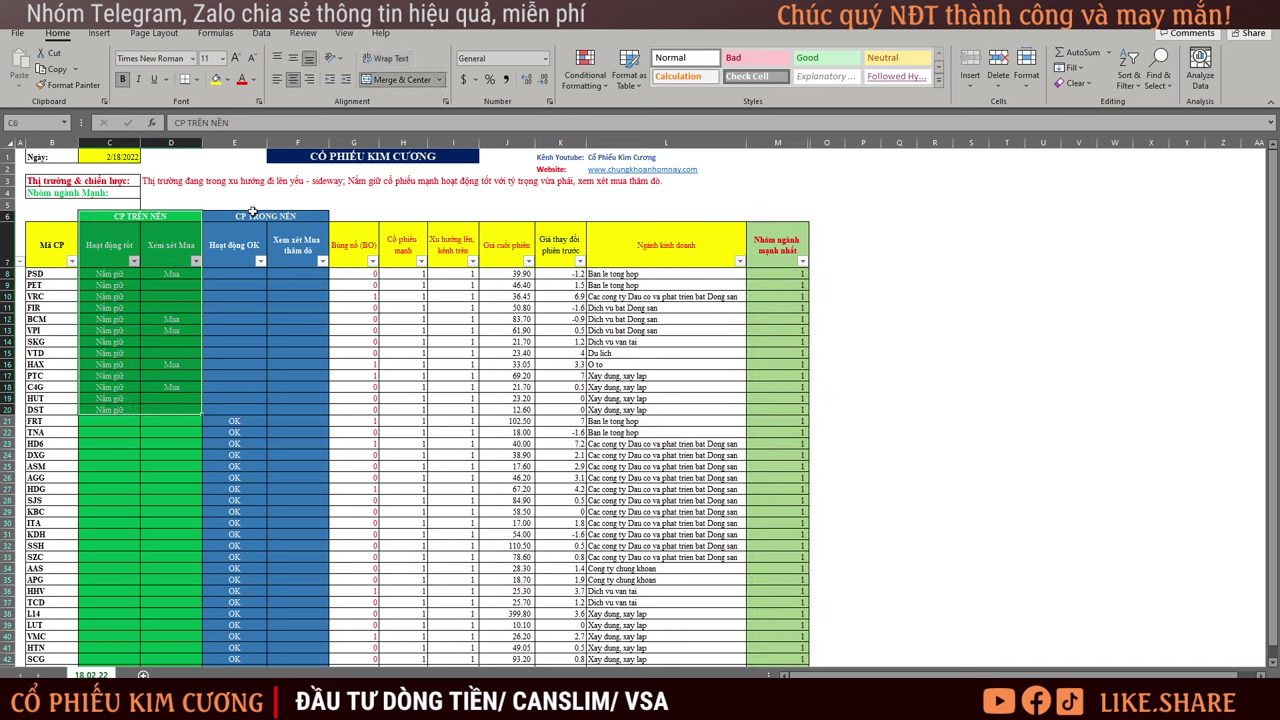
{"action": "left_click_drag", "start_coordinate": [256, 213], "coordinate": [256, 521]}
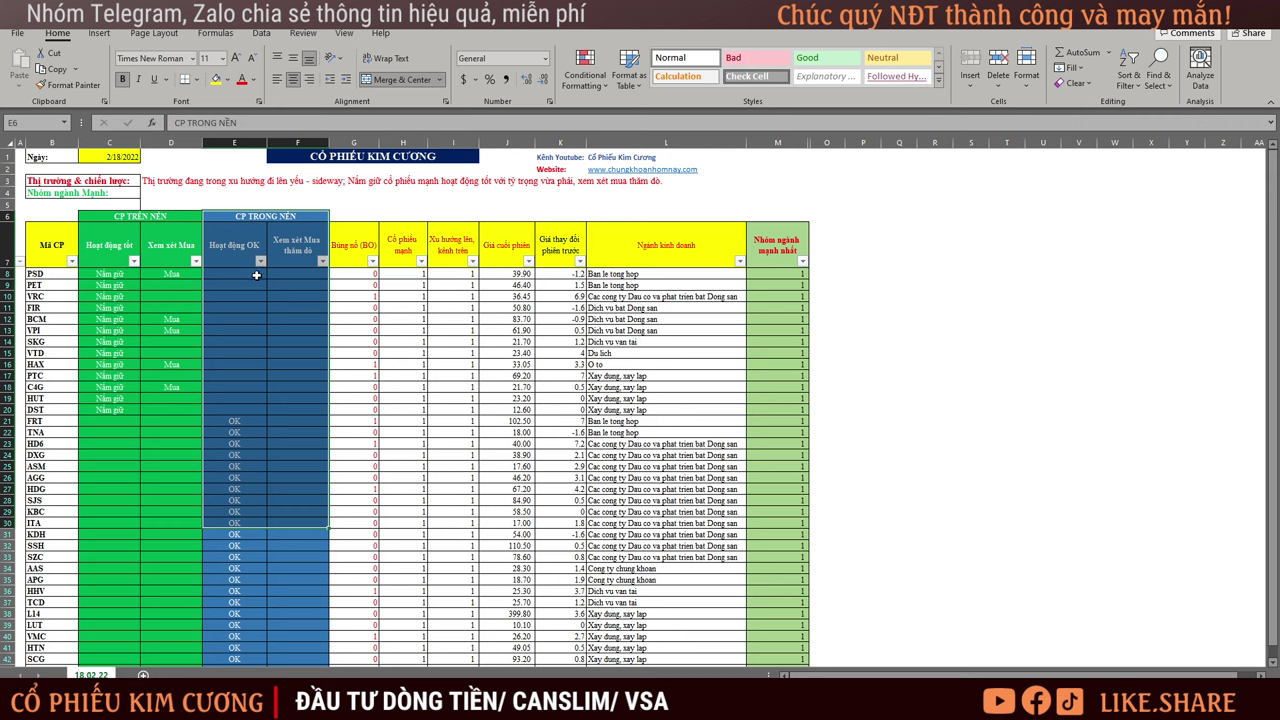
{"action": "left_click_drag", "start_coordinate": [240, 276], "coordinate": [300, 636]}
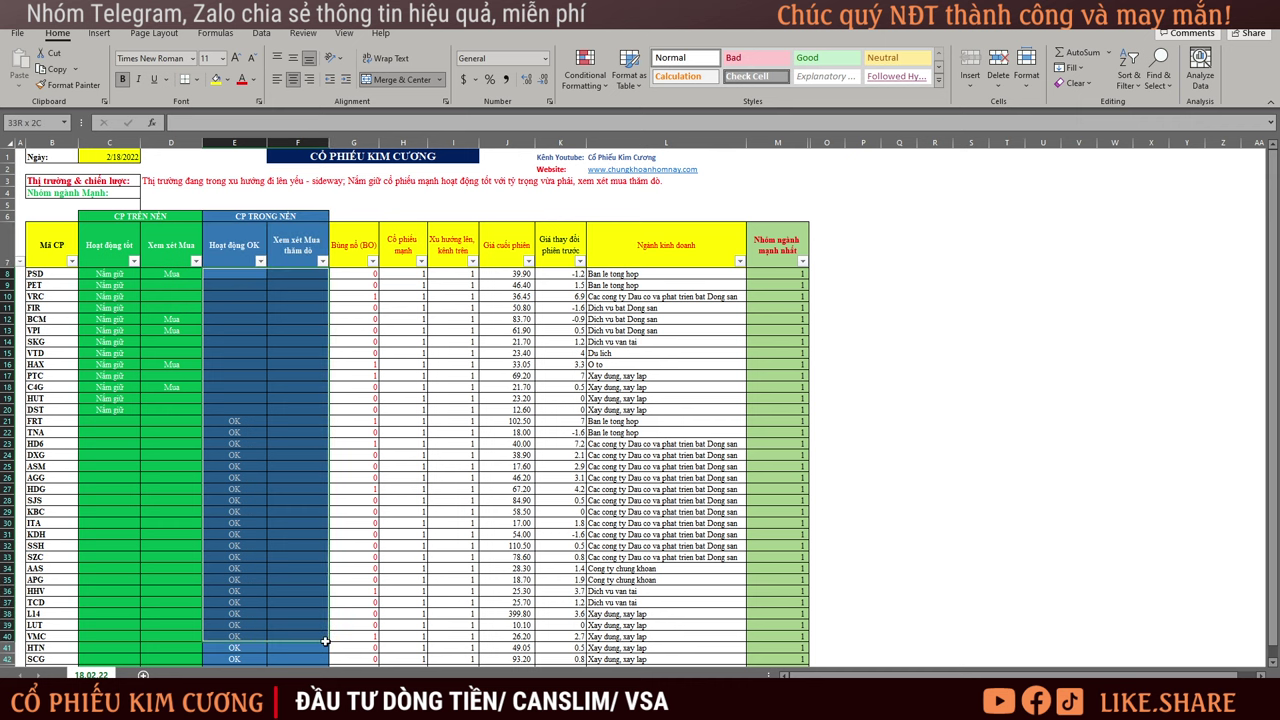
{"action": "scroll", "coordinate": [282, 552], "scroll_direction": "down", "scroll_amount": 3}
{"action": "scroll", "coordinate": [254, 334], "scroll_direction": "down", "scroll_amount": 4}
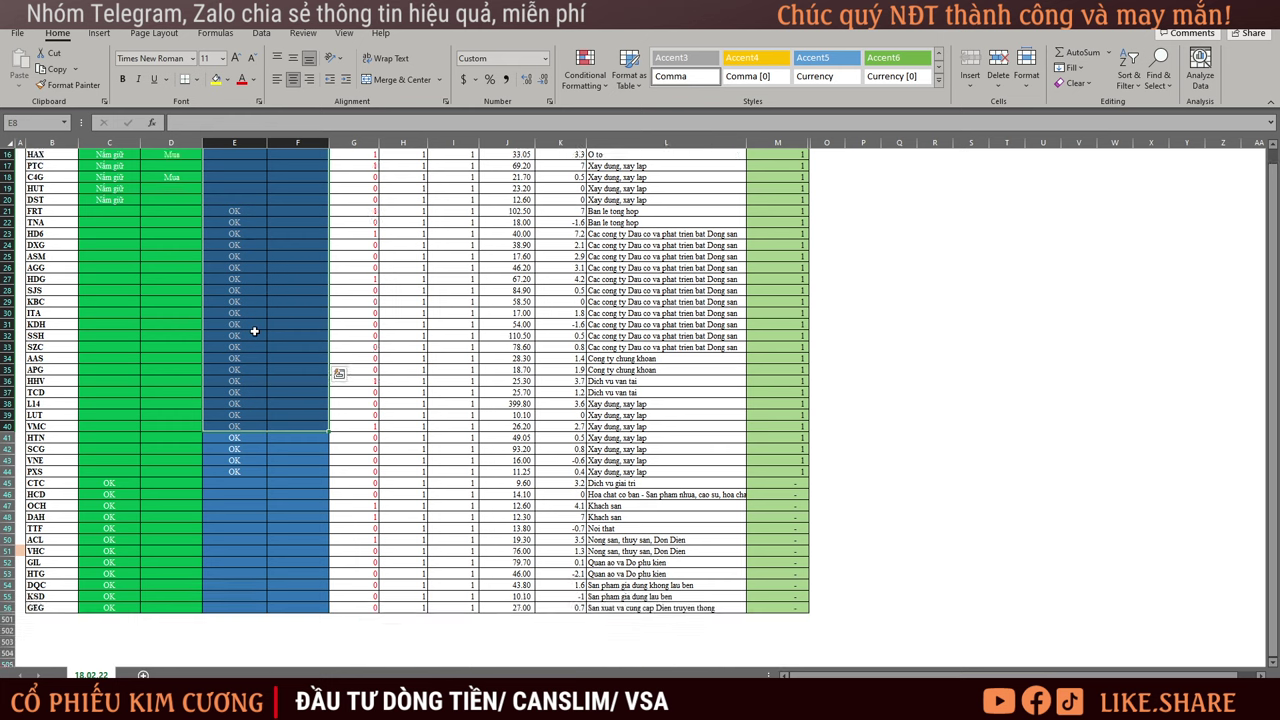
{"action": "left_click_drag", "start_coordinate": [110, 416], "coordinate": [113, 538]}
{"action": "scroll", "coordinate": [100, 378], "scroll_direction": "up", "scroll_amount": 7}
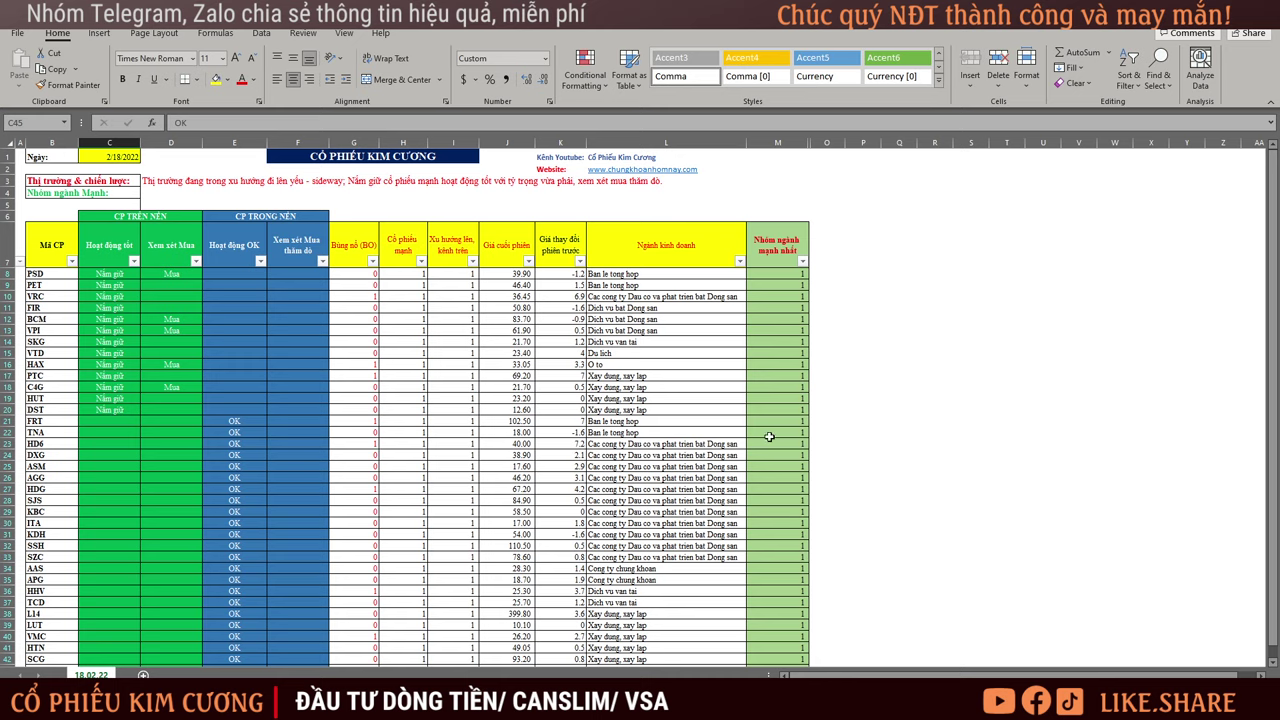
Step: Look over the stock list and highlight the Nắm giữ entries in Hoạt động tốt and the cells beside them in Xem xét Mua
{"action": "scroll", "coordinate": [803, 403], "scroll_direction": "down", "scroll_amount": 7}
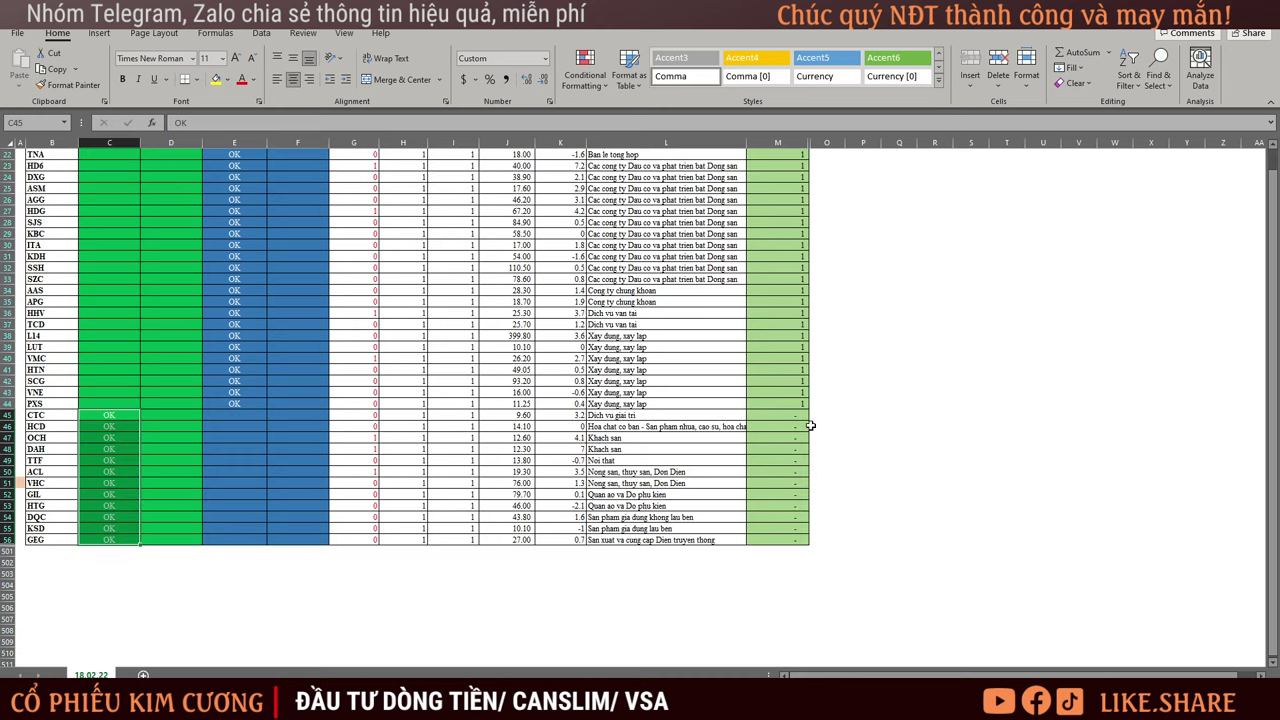
{"action": "left_click", "coordinate": [128, 418]}
{"action": "scroll", "coordinate": [330, 472], "scroll_direction": "up", "scroll_amount": 3}
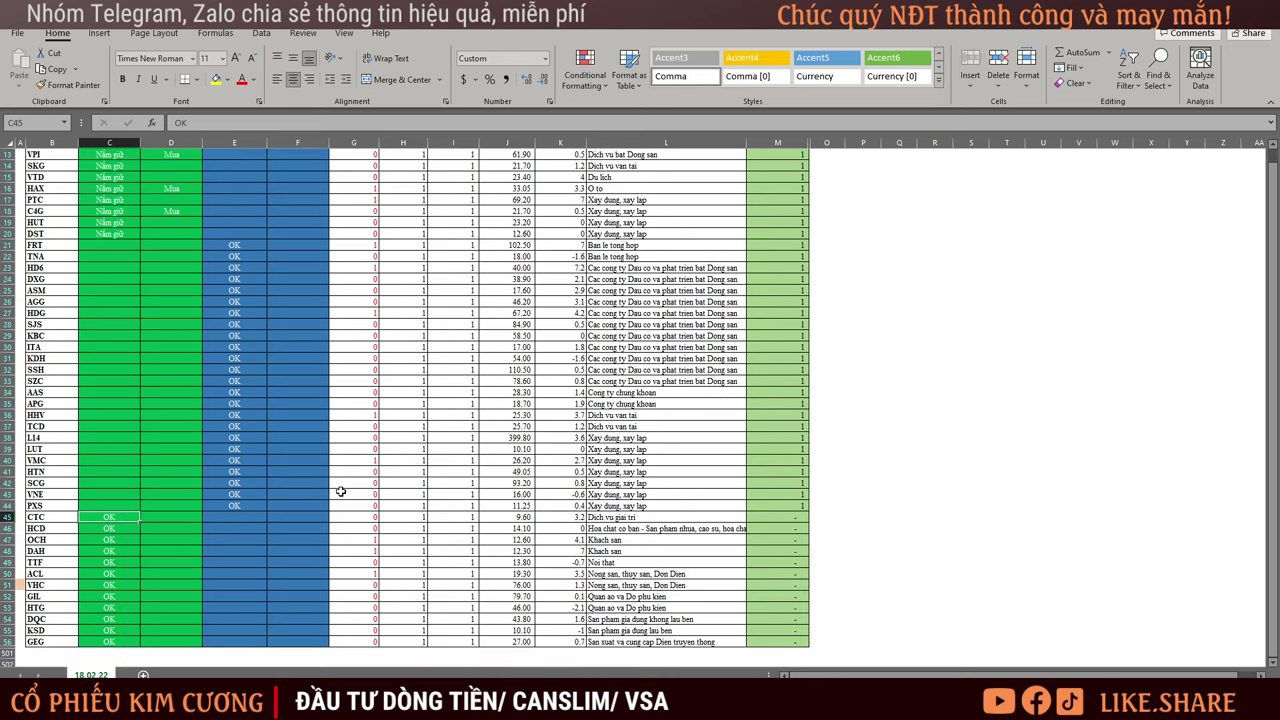
{"action": "scroll", "coordinate": [345, 500], "scroll_direction": "up", "scroll_amount": 4}
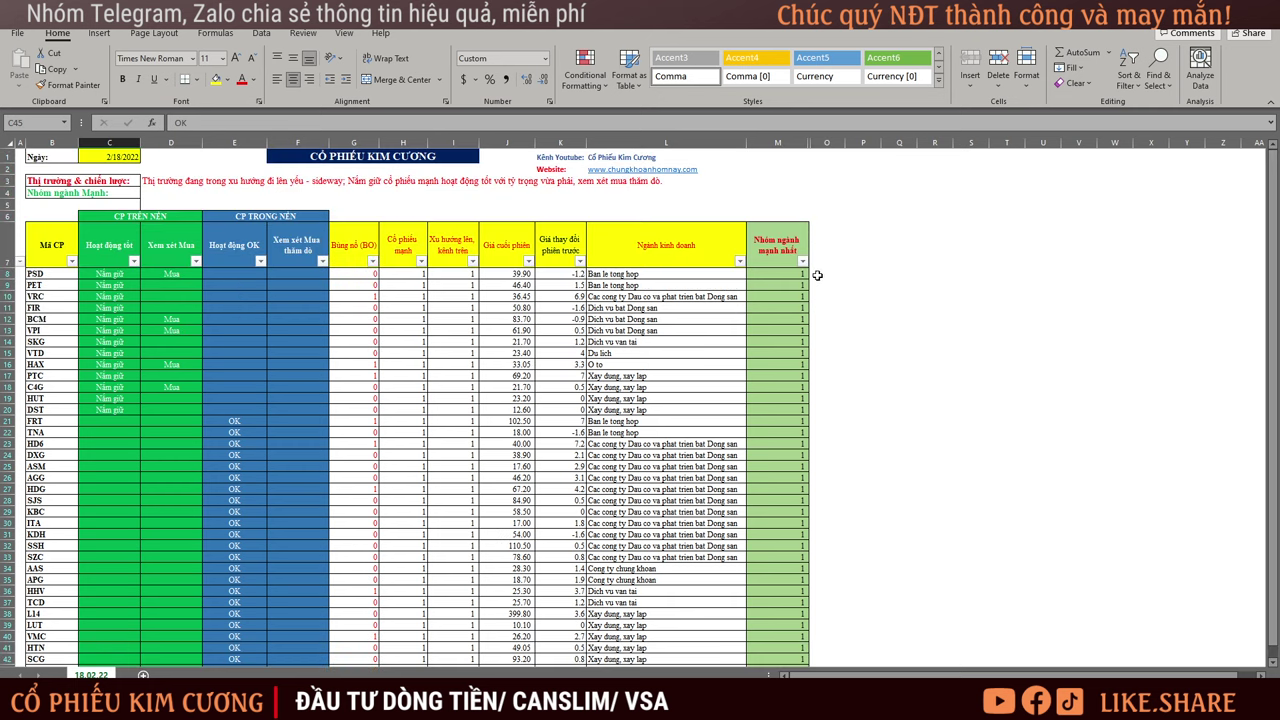
{"action": "left_click_drag", "start_coordinate": [110, 274], "coordinate": [107, 412]}
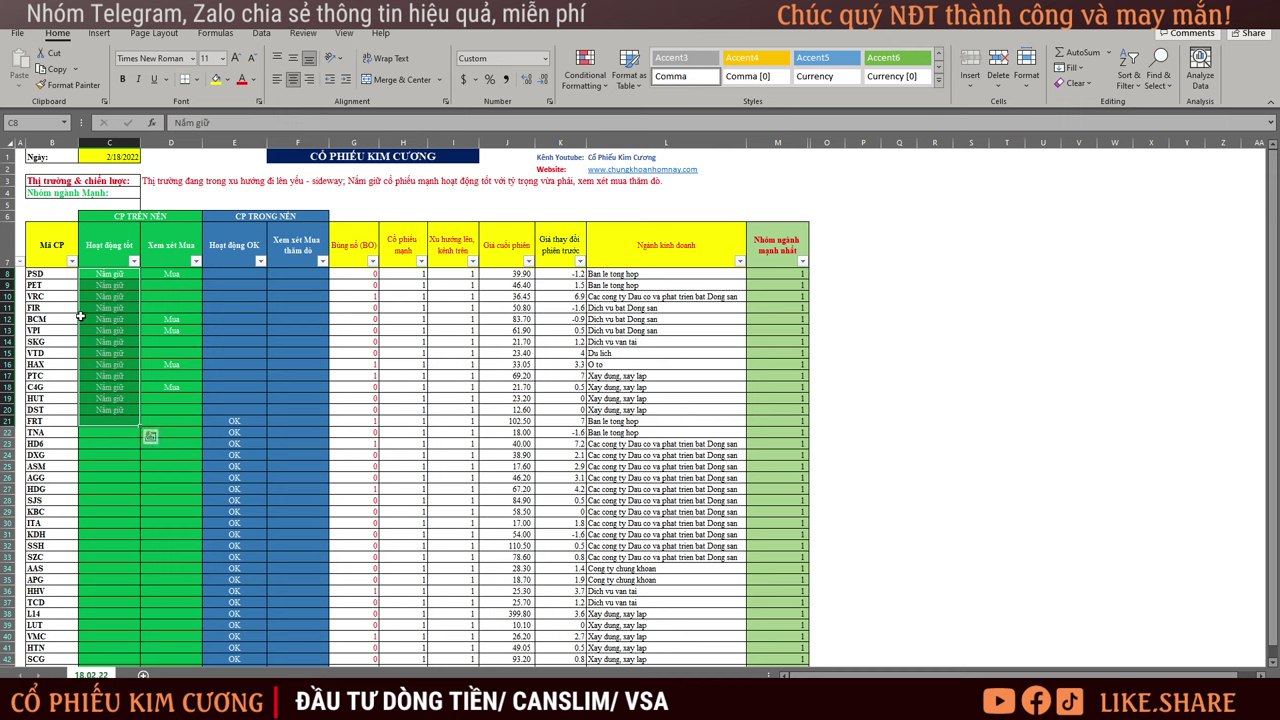
{"action": "left_click", "coordinate": [105, 411]}
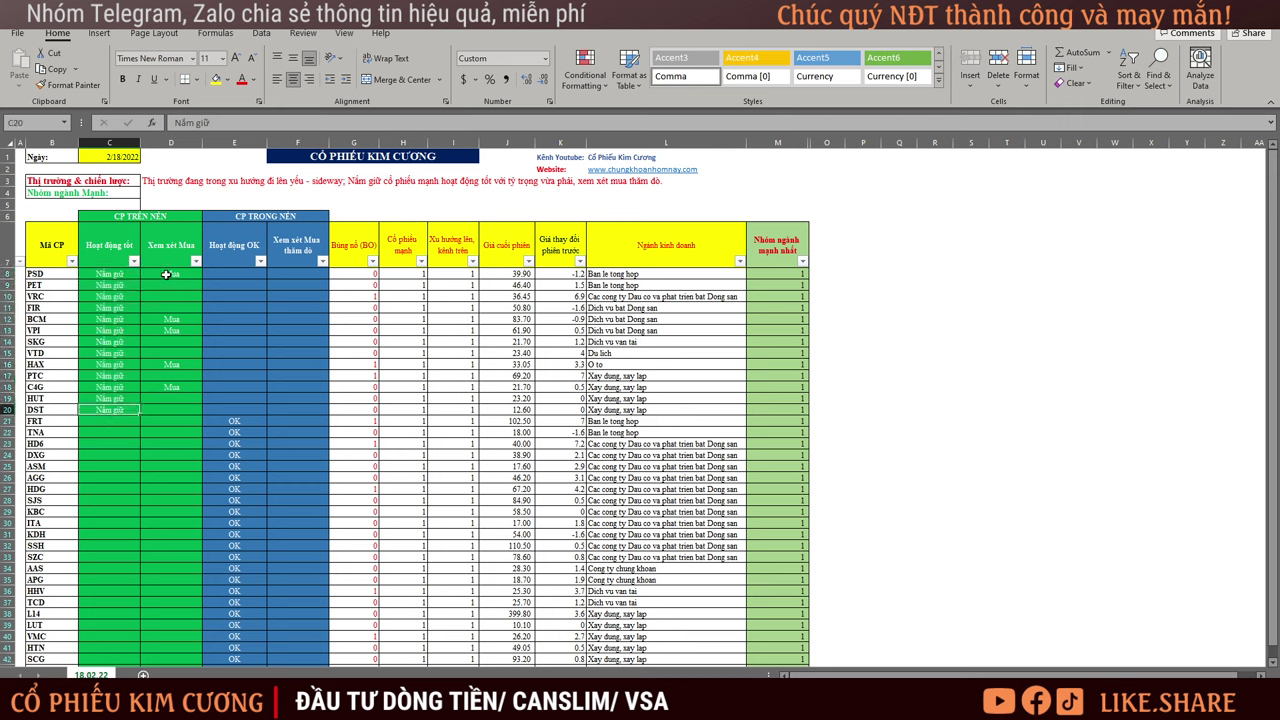
{"action": "left_click_drag", "start_coordinate": [170, 274], "coordinate": [155, 395]}
{"action": "left_click", "coordinate": [157, 400]}
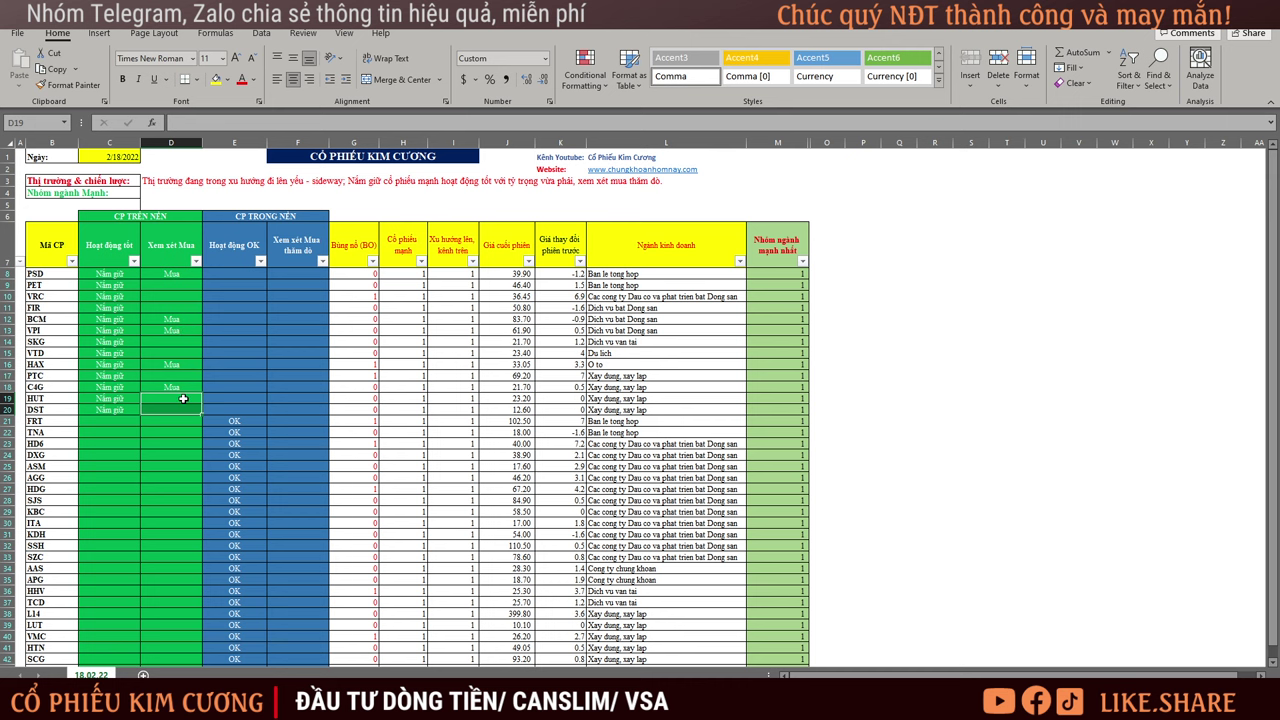
Step: Highlight the OK cells from FRT to PXS in Hoạt động OK and from CTC downward in Hoạt động tốt, ending at the sheet's first rows
{"action": "scroll", "coordinate": [272, 399], "scroll_direction": "down", "scroll_amount": 2}
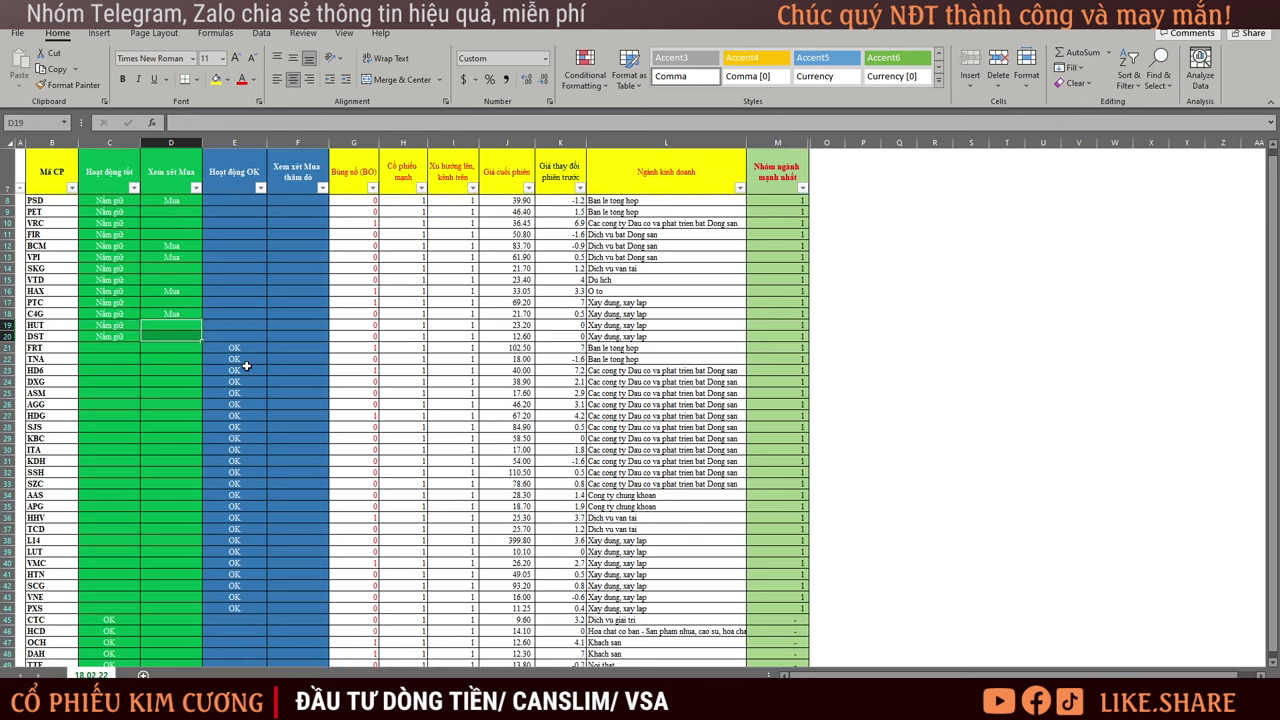
{"action": "left_click_drag", "start_coordinate": [240, 348], "coordinate": [228, 608]}
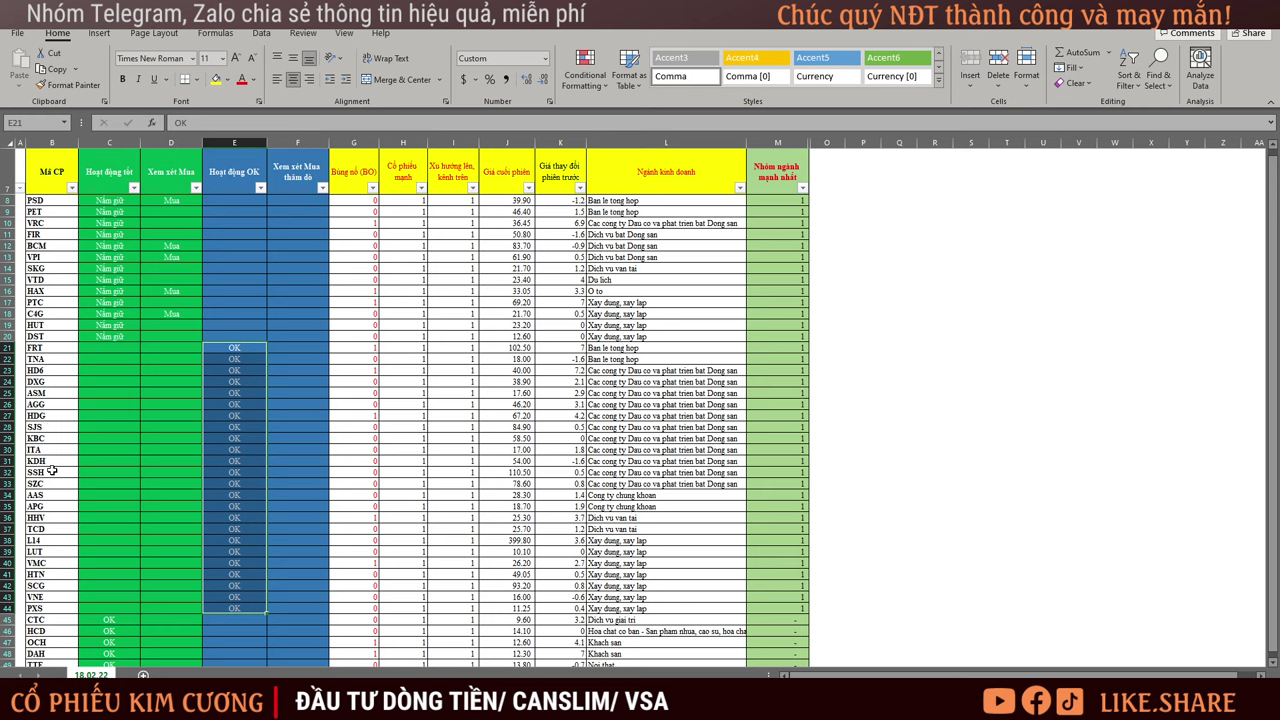
{"action": "scroll", "coordinate": [52, 470], "scroll_direction": "down", "scroll_amount": 3}
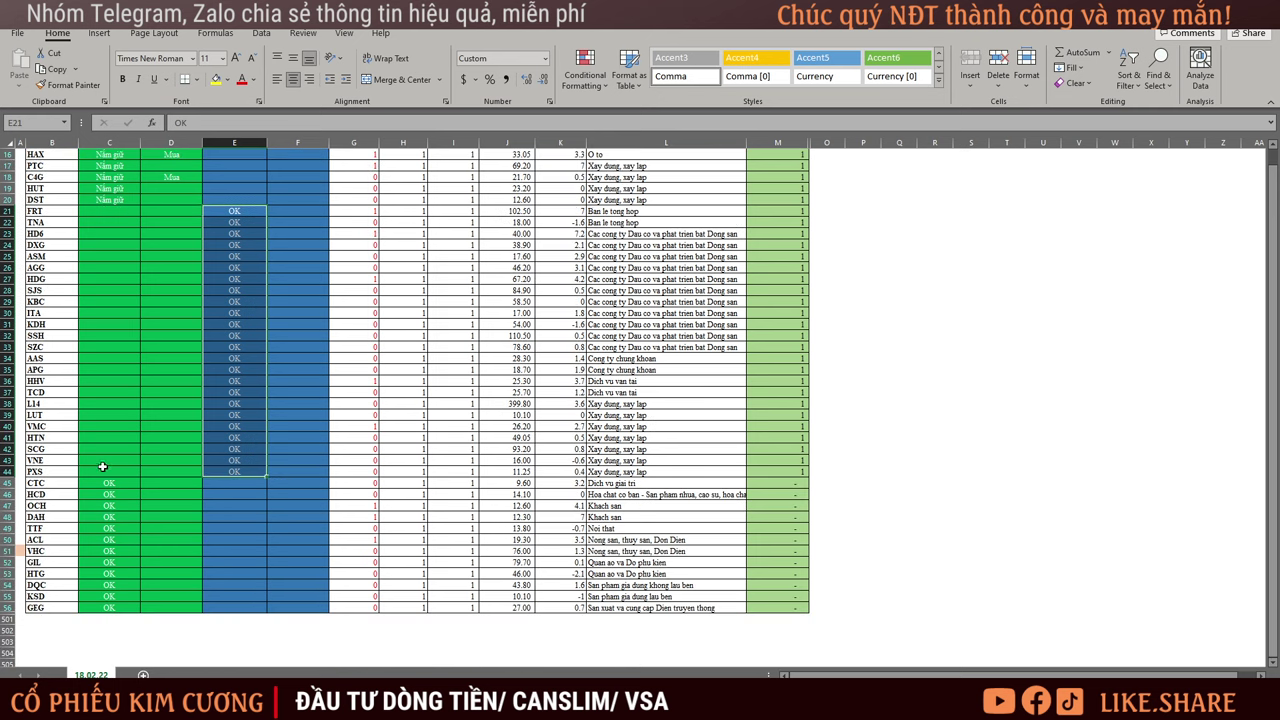
{"action": "left_click_drag", "start_coordinate": [122, 481], "coordinate": [112, 700]}
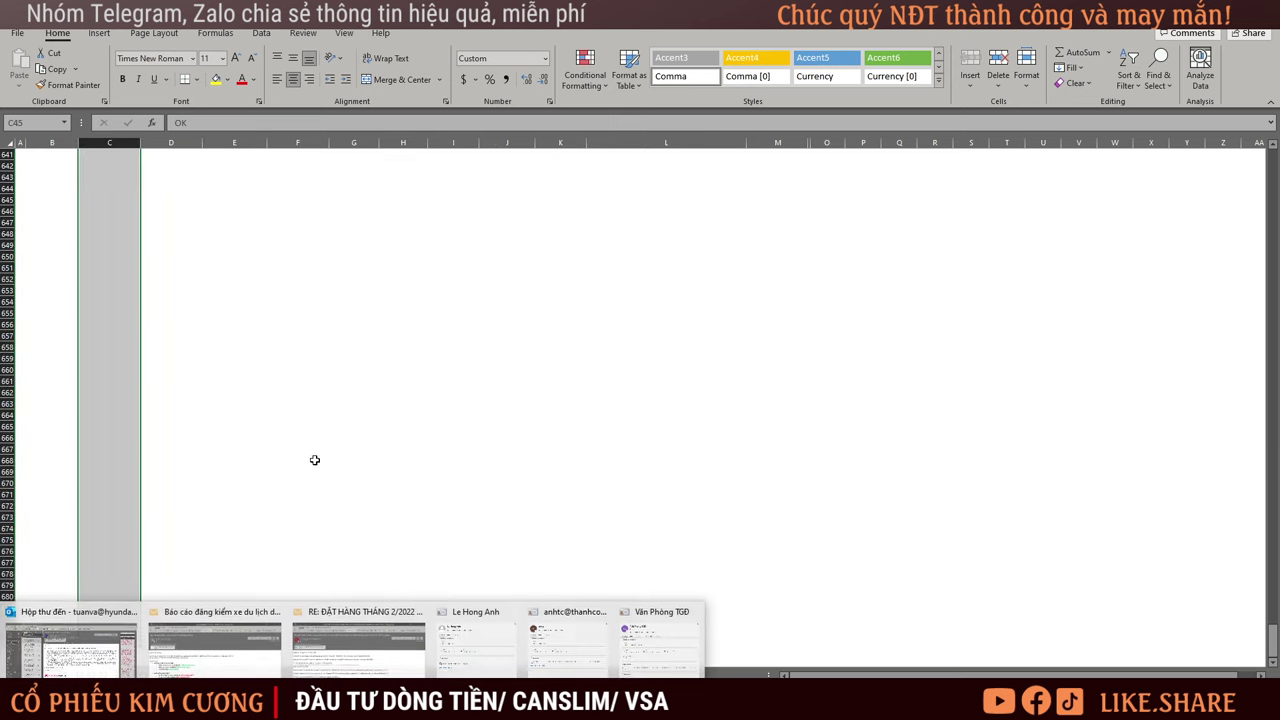
{"action": "left_click", "coordinate": [703, 412]}
{"action": "scroll", "coordinate": [715, 405], "scroll_direction": "up", "scroll_amount": 20}
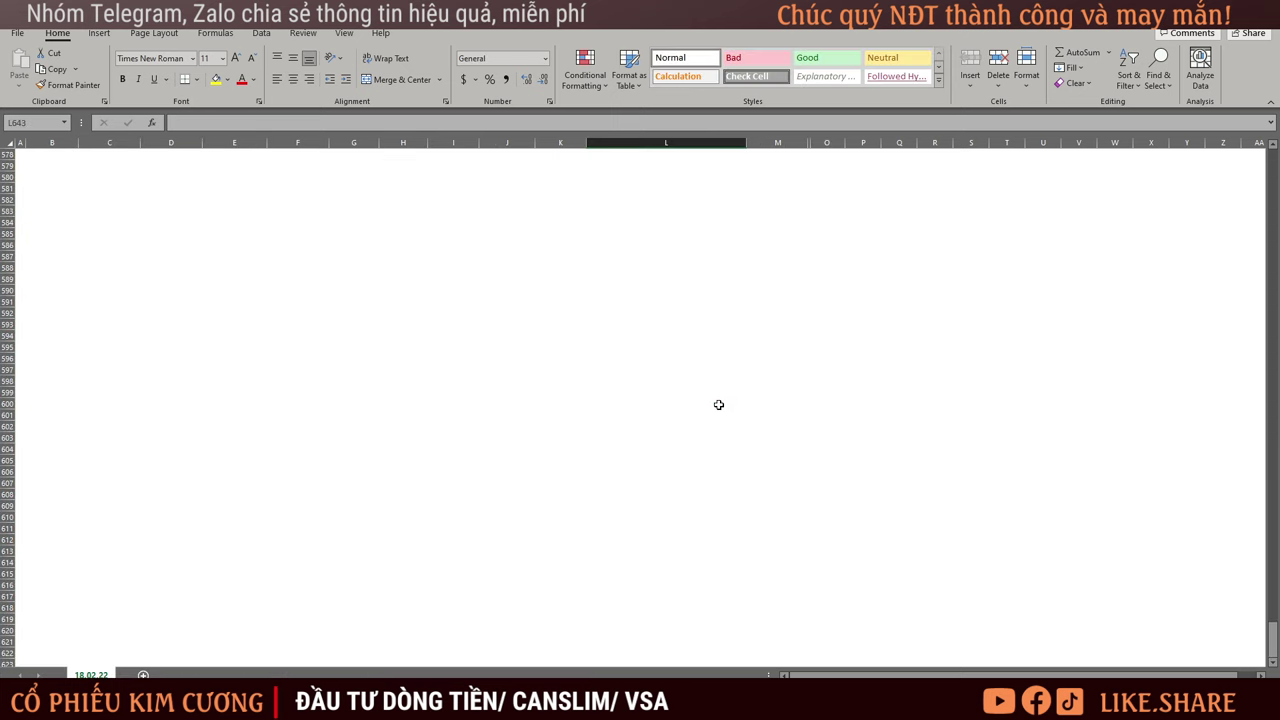
{"action": "scroll", "coordinate": [730, 396], "scroll_direction": "up", "scroll_amount": 20}
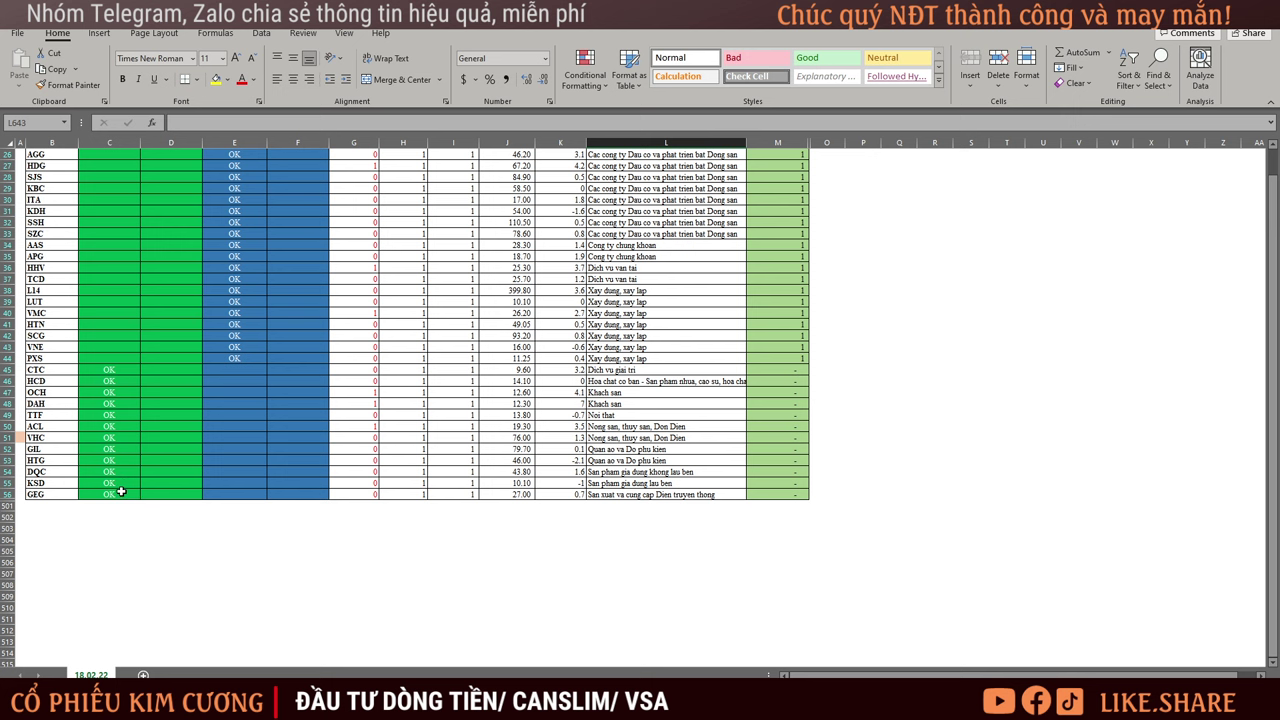
{"action": "scroll", "coordinate": [120, 492], "scroll_direction": "up", "scroll_amount": 8}
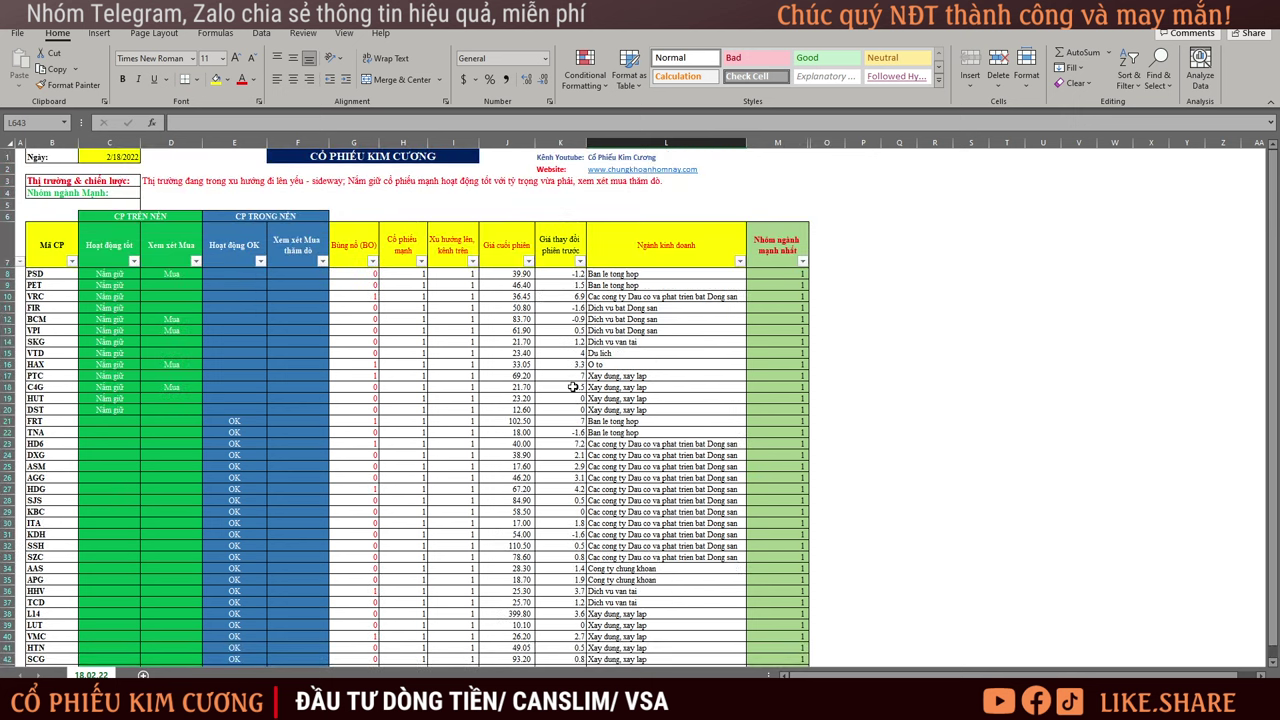
Step: Highlight the Xem xét Mua cells from PSD to SJS, followed by the CP TRÊN NỀN and CP TRONG NỀN column blocks
{"action": "scroll", "coordinate": [572, 387], "scroll_direction": "down", "scroll_amount": 3}
{"action": "scroll", "coordinate": [572, 387], "scroll_direction": "up", "scroll_amount": 3}
{"action": "left_click_drag", "start_coordinate": [172, 274], "coordinate": [176, 505]}
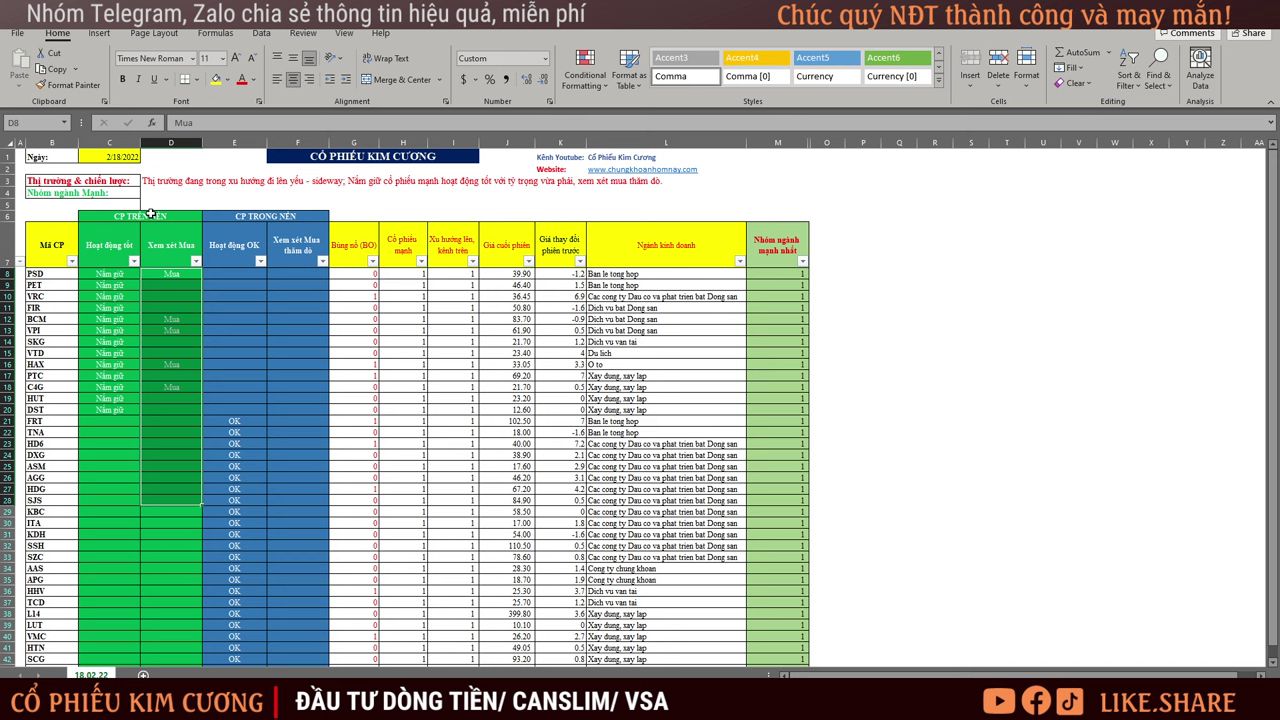
{"action": "left_click_drag", "start_coordinate": [150, 213], "coordinate": [165, 416]}
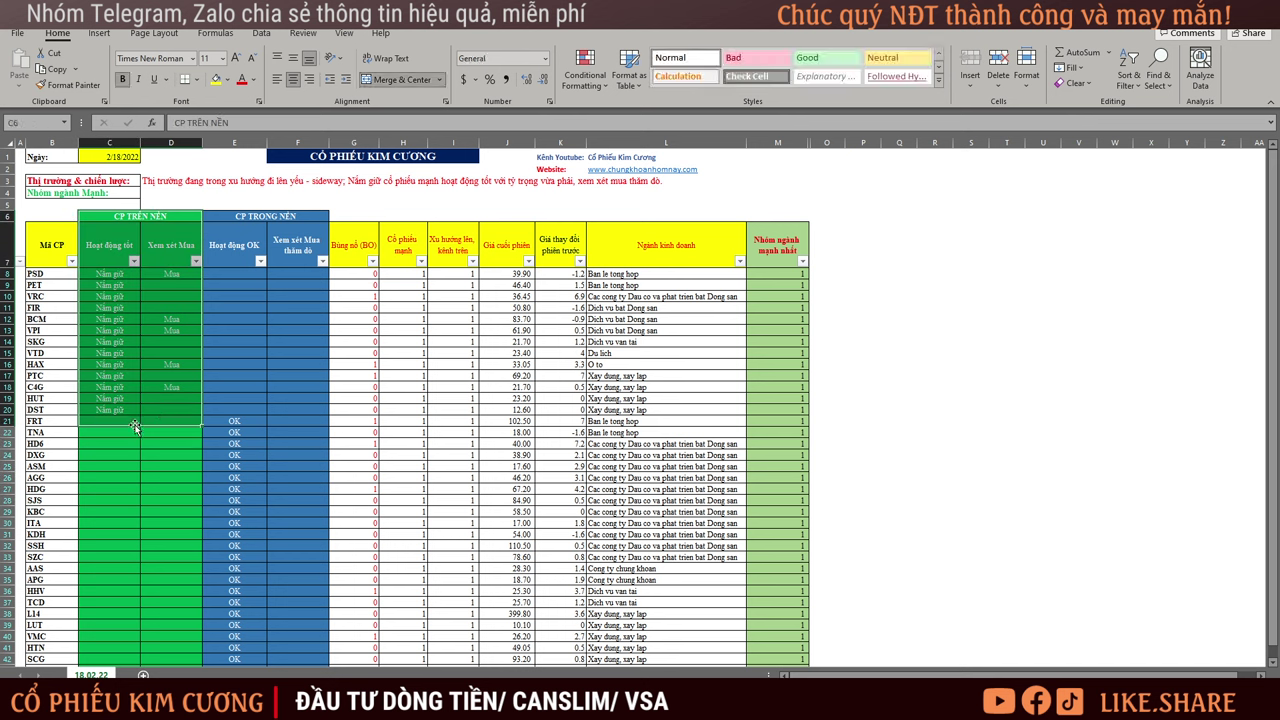
{"action": "left_click_drag", "start_coordinate": [268, 212], "coordinate": [264, 445]}
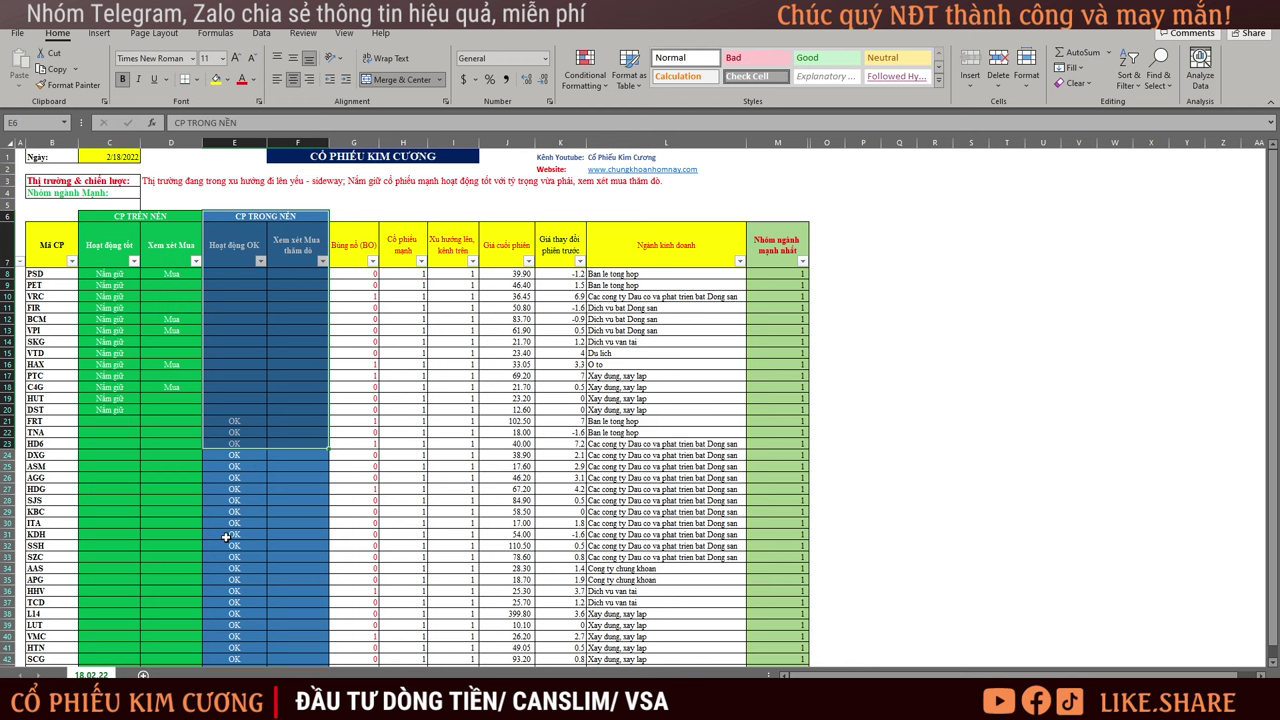
Step: Switch to AmiBroker, widen the Analysis4 window and run the exploration on all symbols for 2/18/2022
{"action": "mouse_move", "coordinate": [195, 705]}
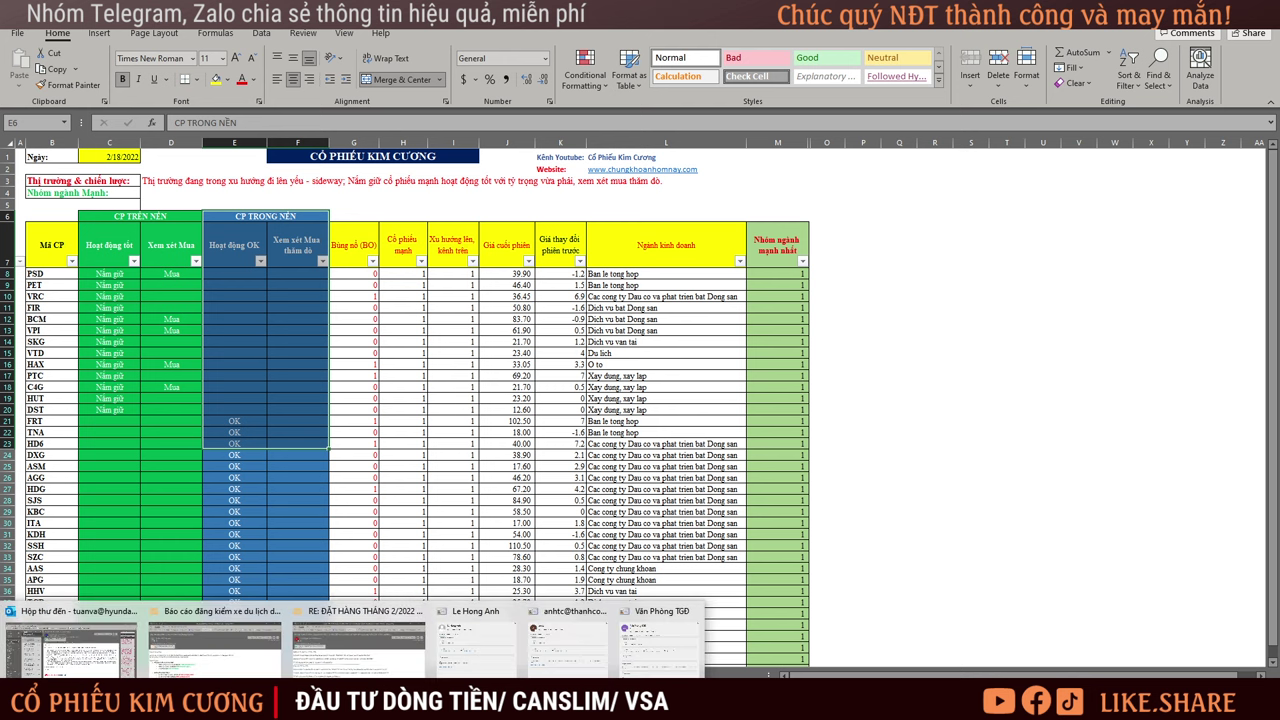
{"action": "left_click", "coordinate": [170, 640]}
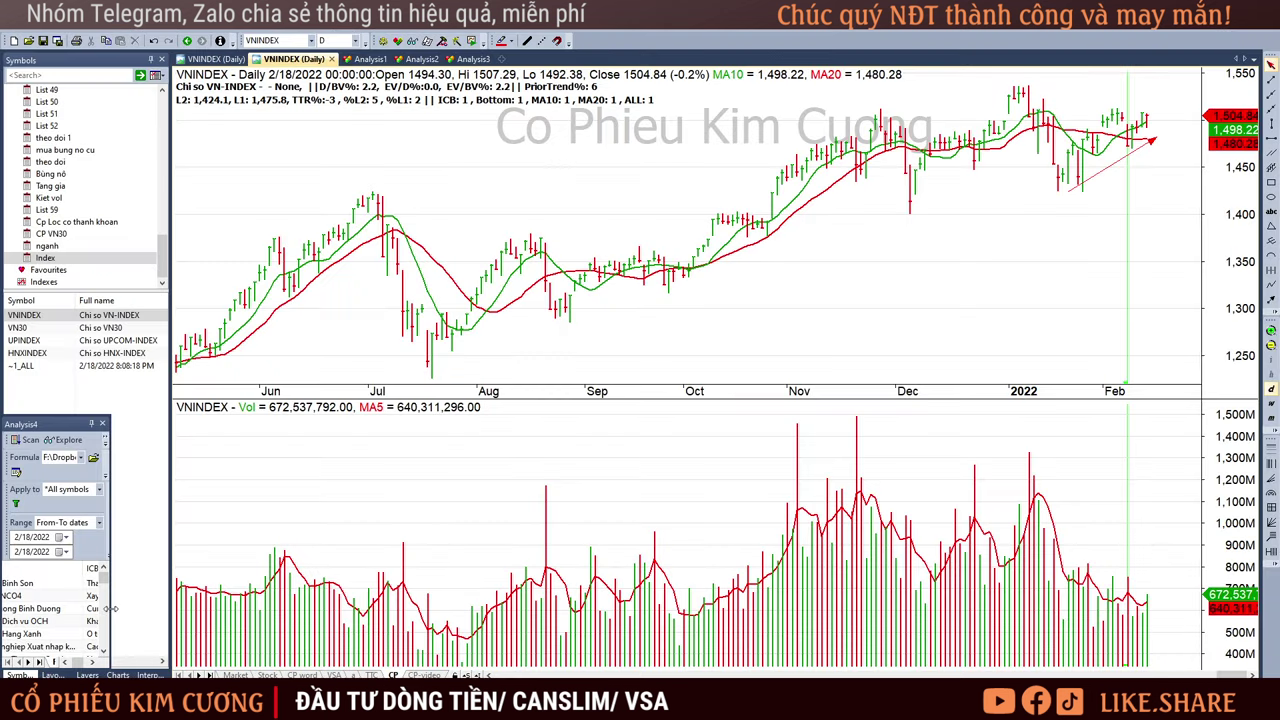
{"action": "left_click_drag", "start_coordinate": [114, 608], "coordinate": [1016, 602]}
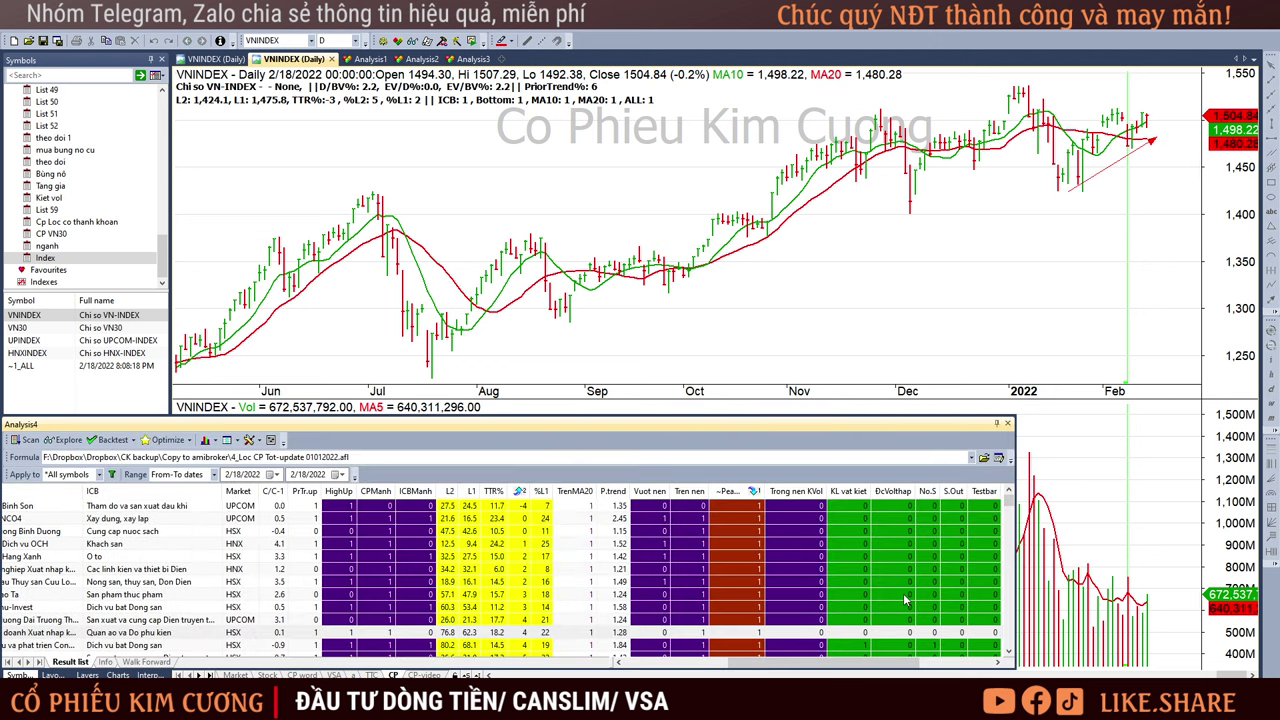
{"action": "left_click", "coordinate": [888, 597]}
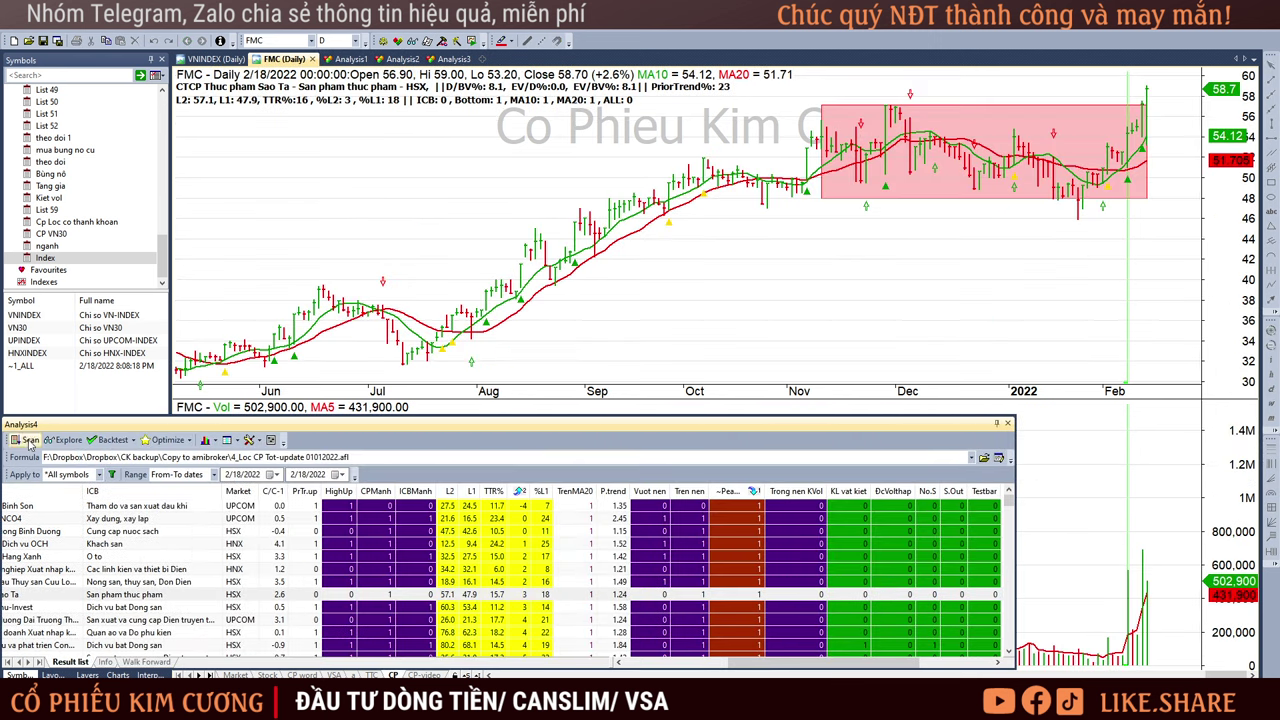
{"action": "left_click", "coordinate": [63, 440]}
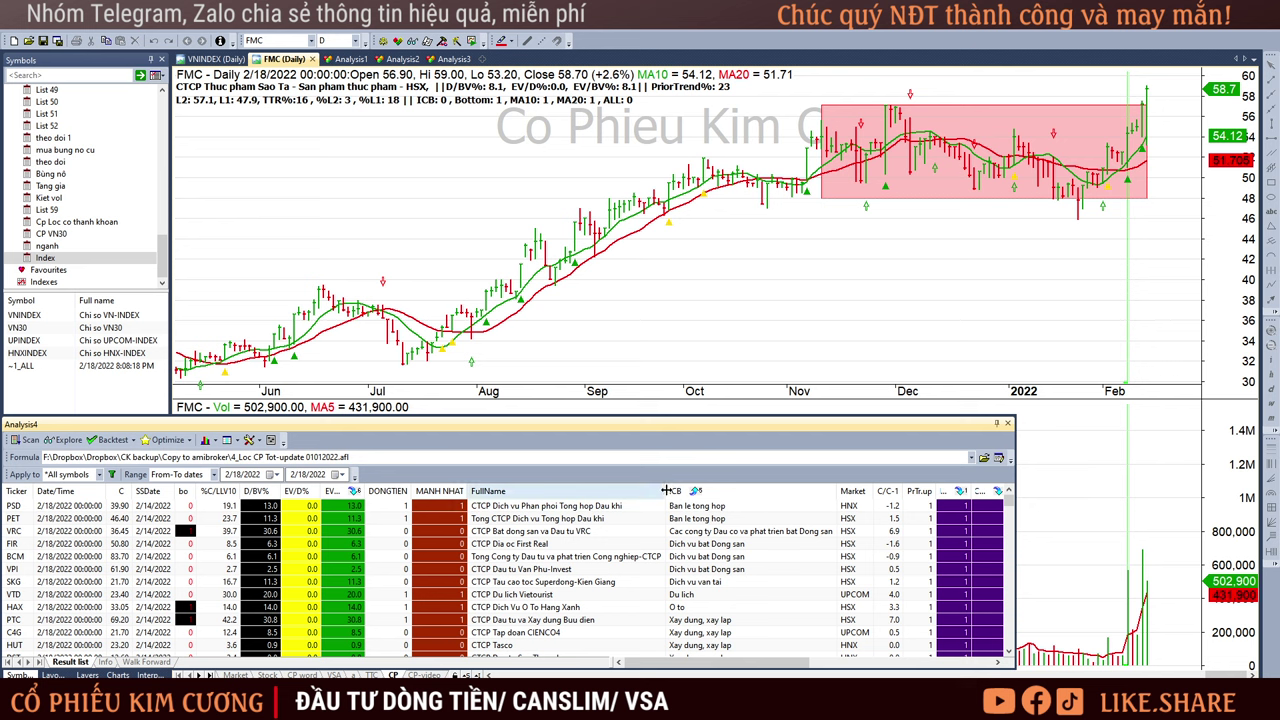
Step: Narrow the FullName and ICB columns in the exploration results and bring the L2 to Trong nen KVol columns into view
{"action": "left_click_drag", "start_coordinate": [666, 490], "coordinate": [594, 490]}
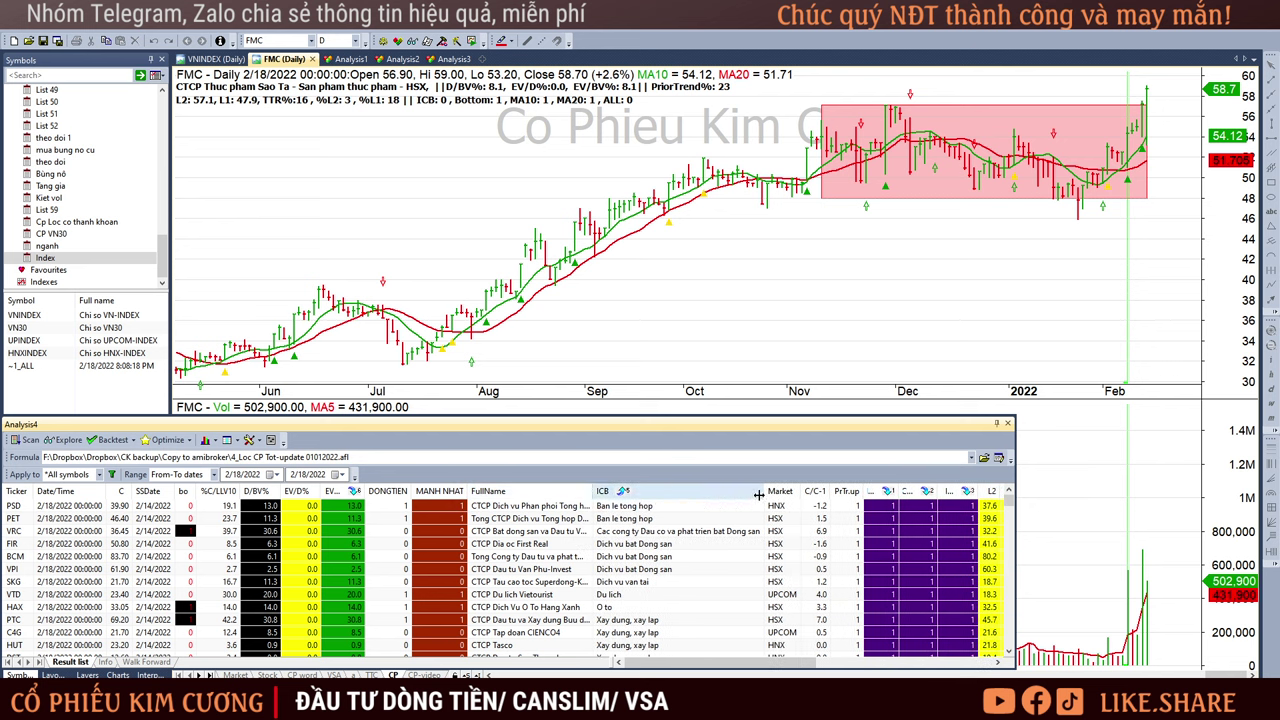
{"action": "left_click_drag", "start_coordinate": [763, 493], "coordinate": [721, 493]}
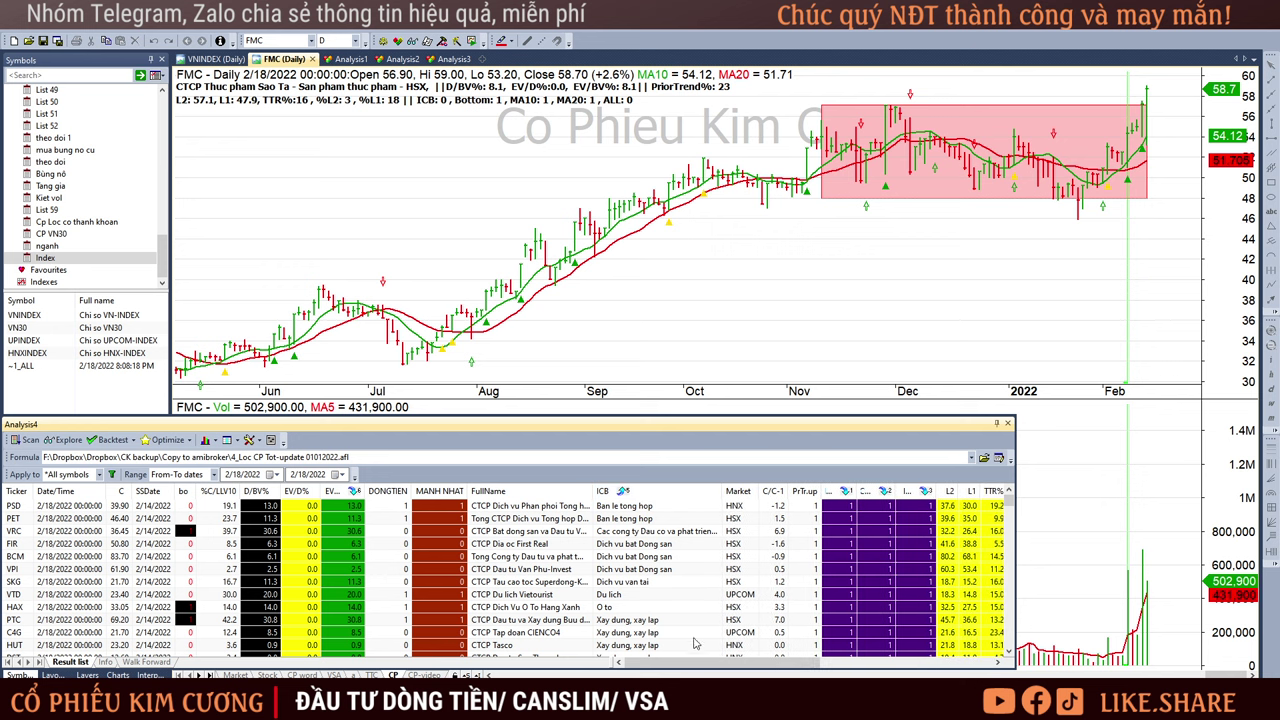
{"action": "left_click_drag", "start_coordinate": [718, 666], "coordinate": [789, 674]}
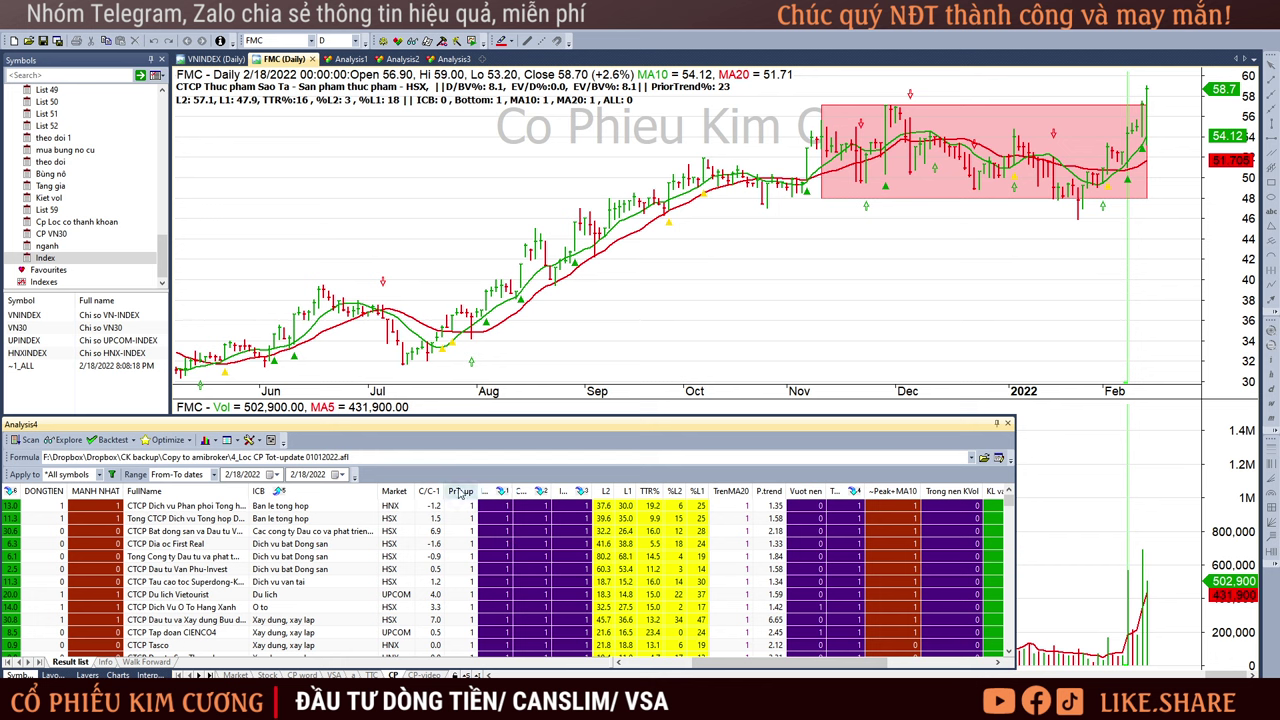
Step: Review the charts of PSD, PET and VRC from the results, inspecting PET's 2/14/2022 bar and VRC's latest bar
{"action": "left_click", "coordinate": [514, 507]}
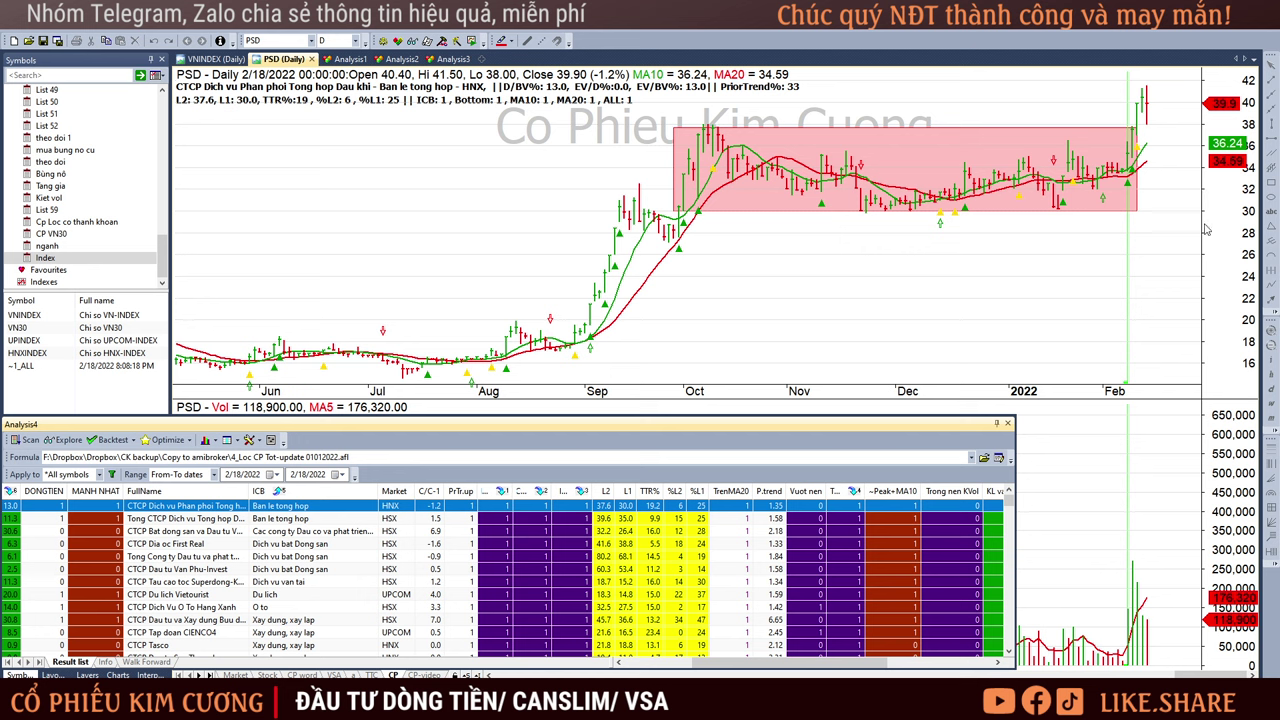
{"action": "left_click", "coordinate": [689, 520]}
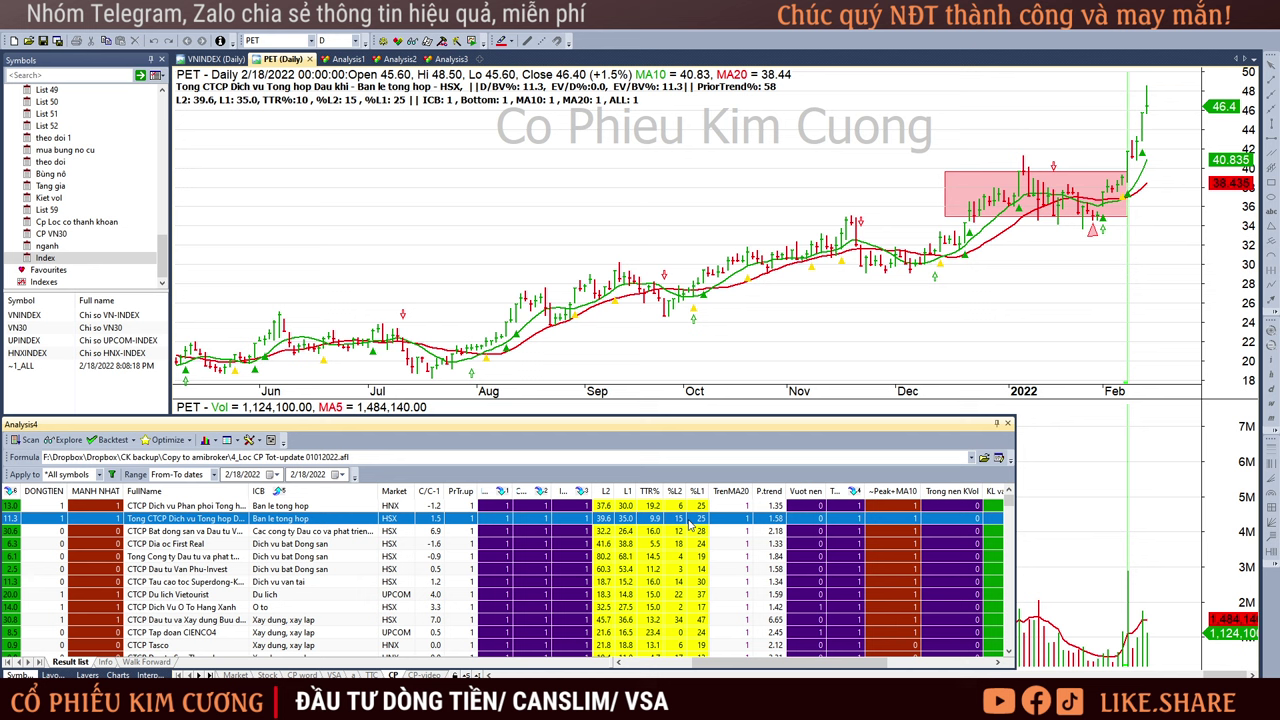
{"action": "left_click", "coordinate": [1130, 258]}
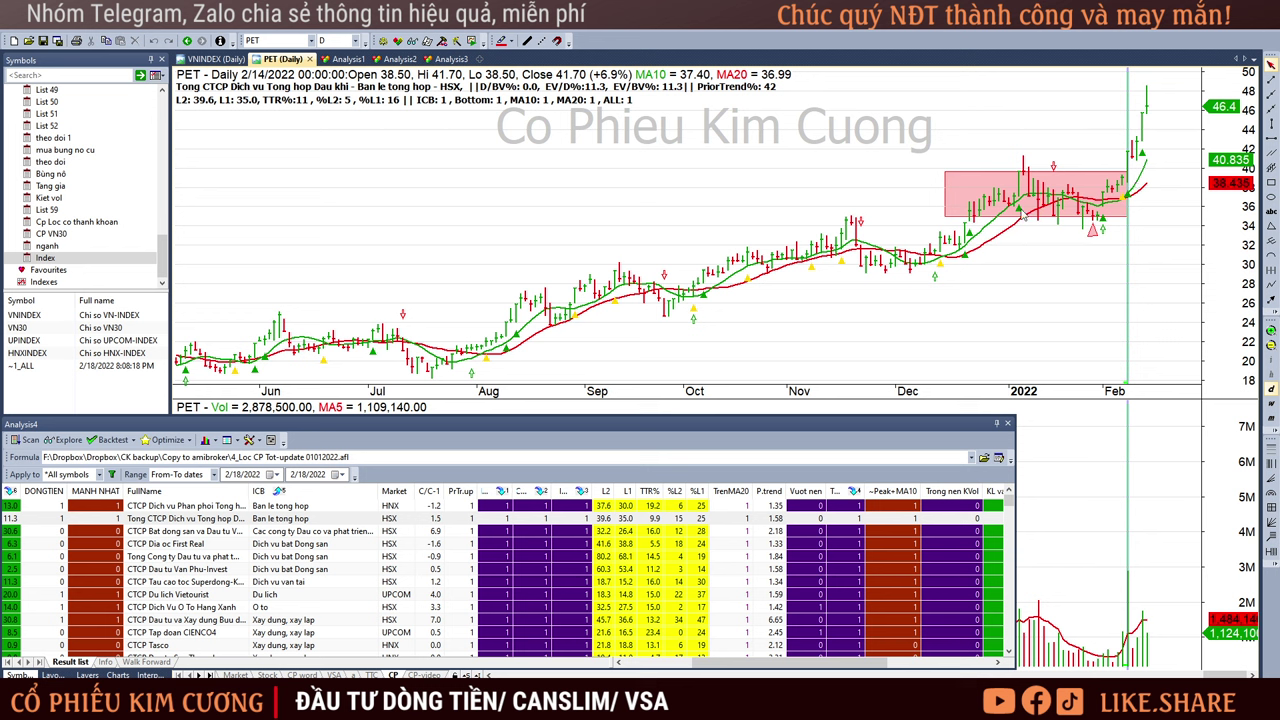
{"action": "mouse_move", "coordinate": [1020, 204]}
{"action": "left_click", "coordinate": [193, 532]}
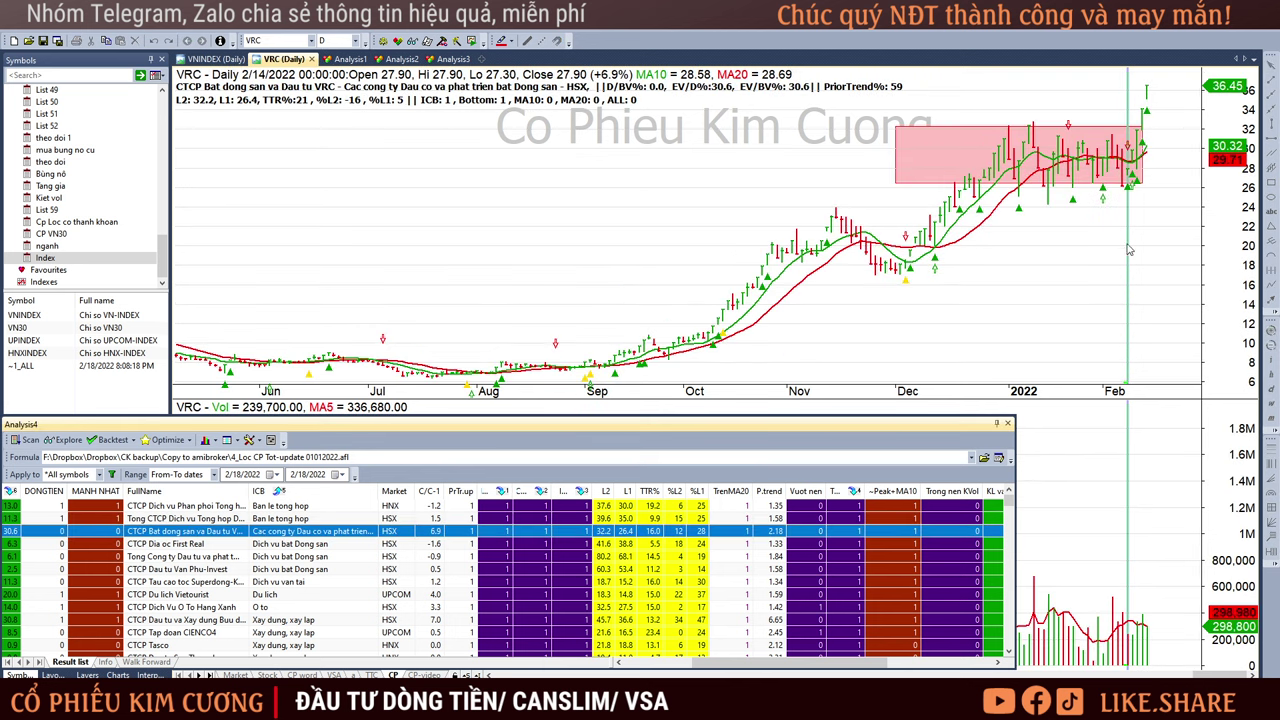
{"action": "left_click_drag", "start_coordinate": [1140, 120], "coordinate": [1168, 122]}
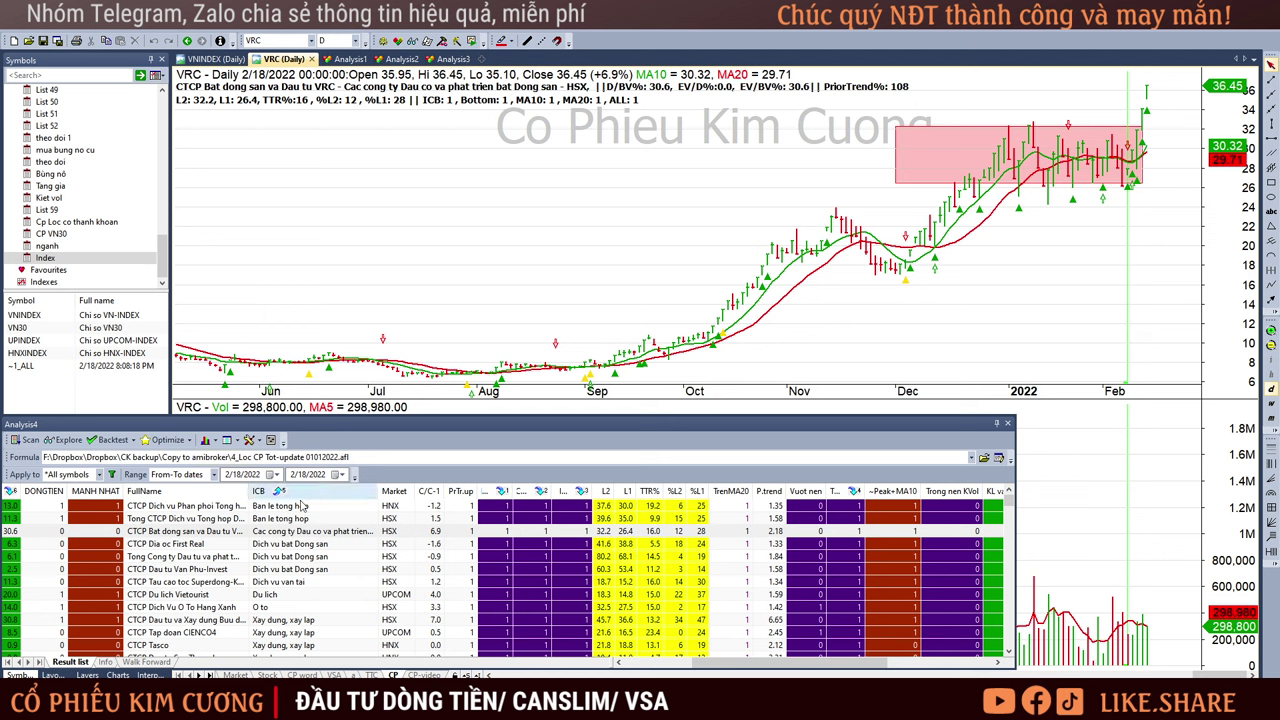
Step: Review the charts of FIR, BCM and VPI from the results, inspecting FIR's 1/20/2022 bar and BCM's latest bar
{"action": "left_click", "coordinate": [241, 545]}
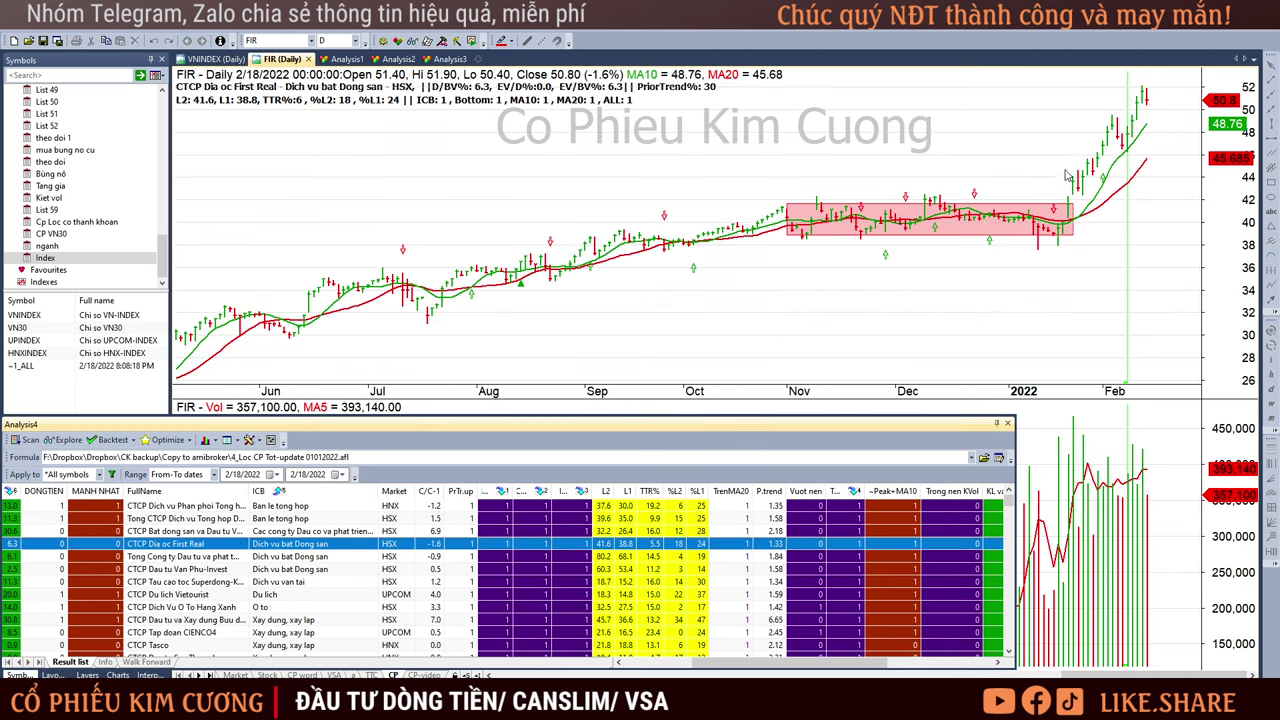
{"action": "left_click", "coordinate": [1066, 248]}
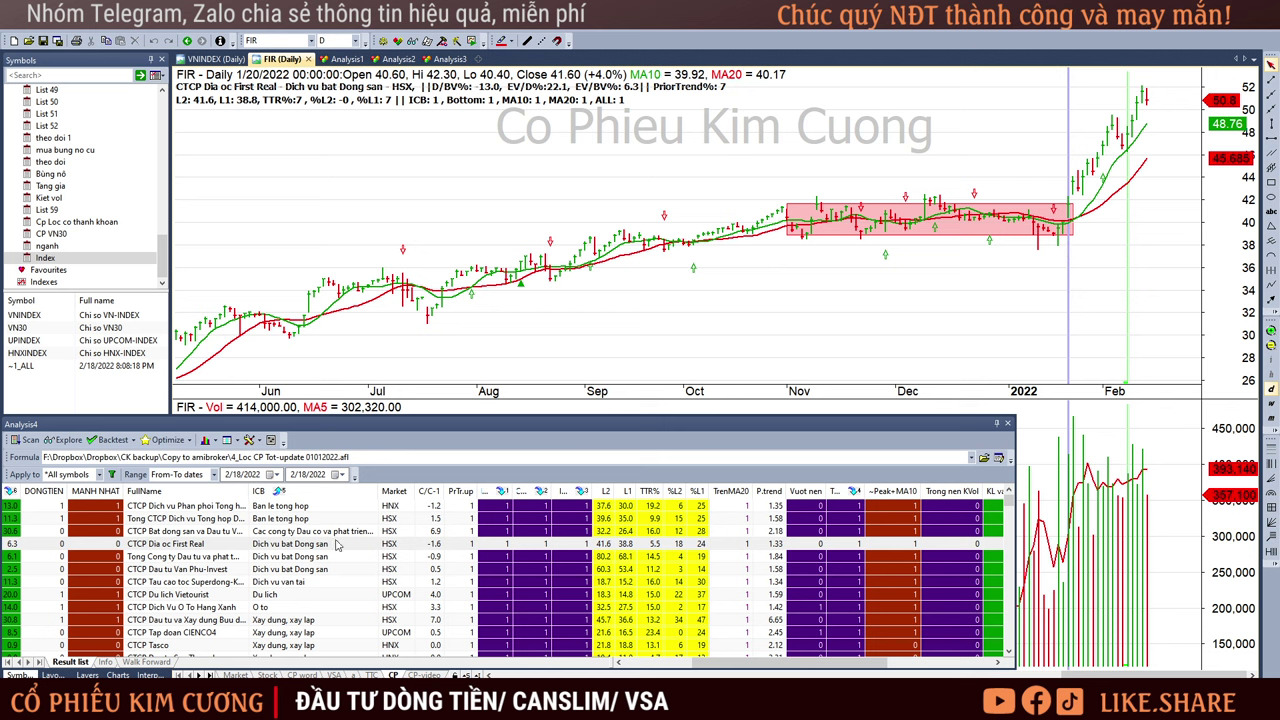
{"action": "left_click", "coordinate": [321, 556]}
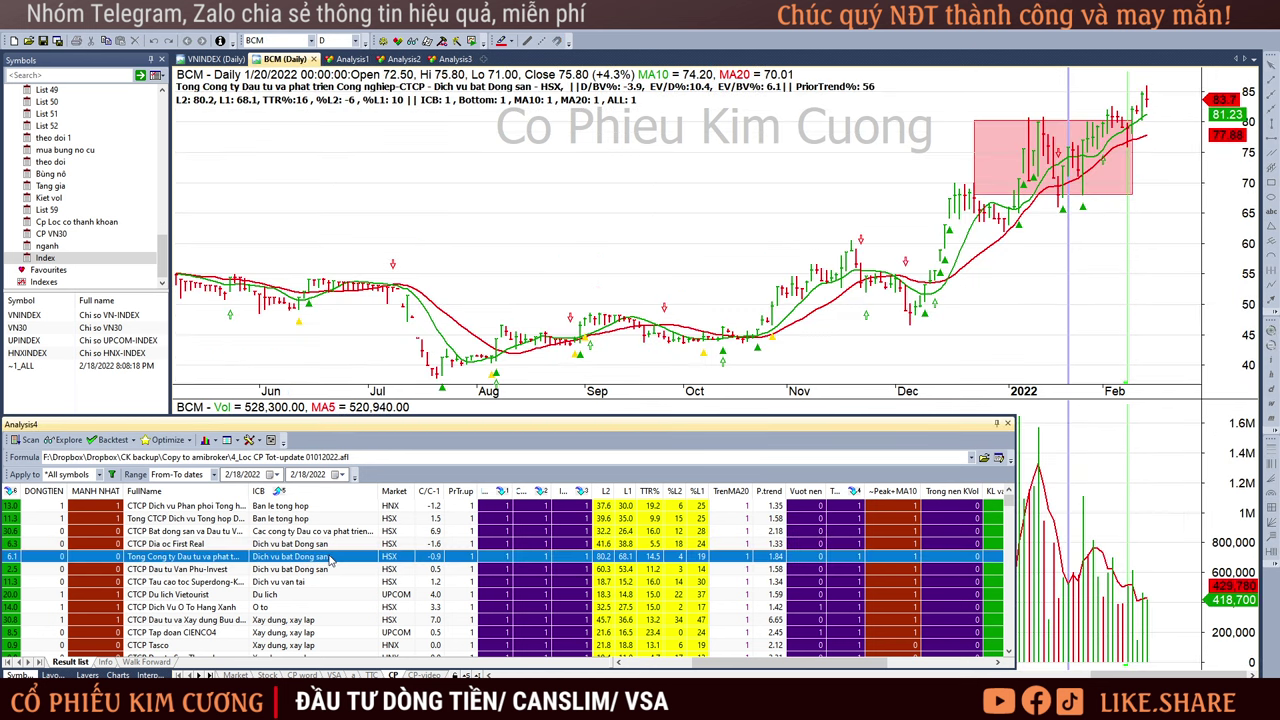
{"action": "left_click", "coordinate": [1167, 155]}
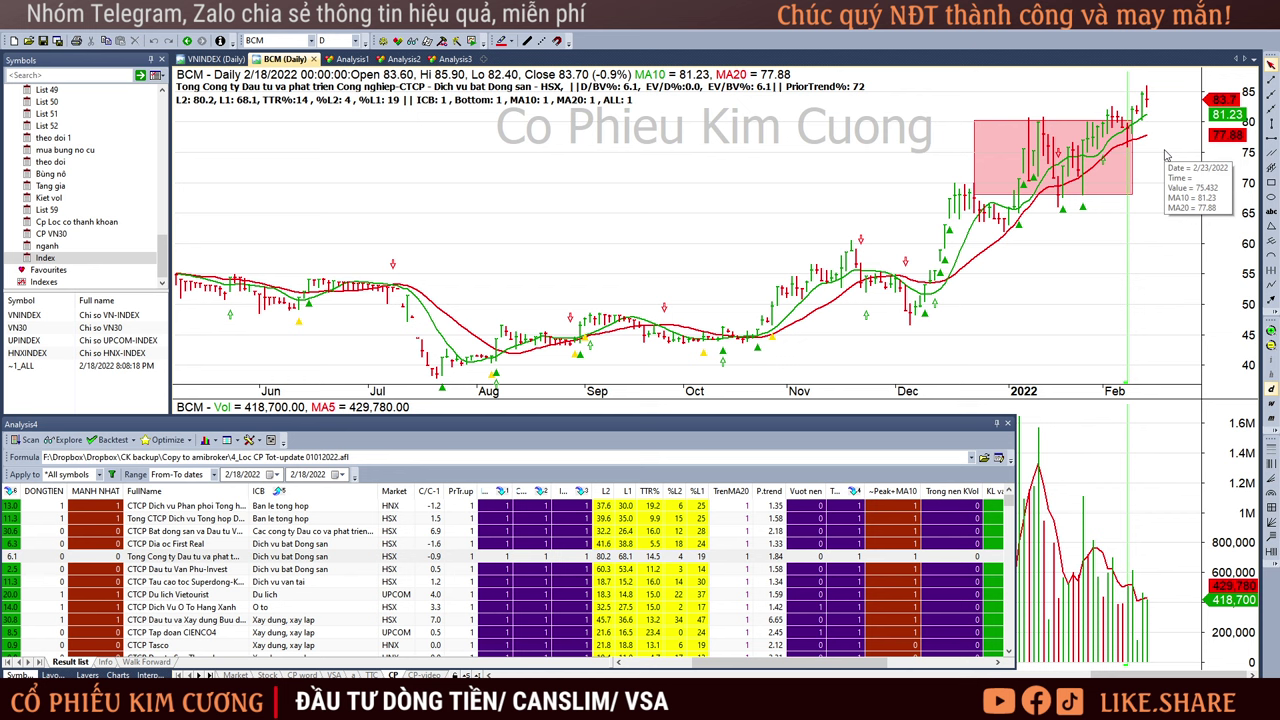
{"action": "left_click", "coordinate": [466, 560]}
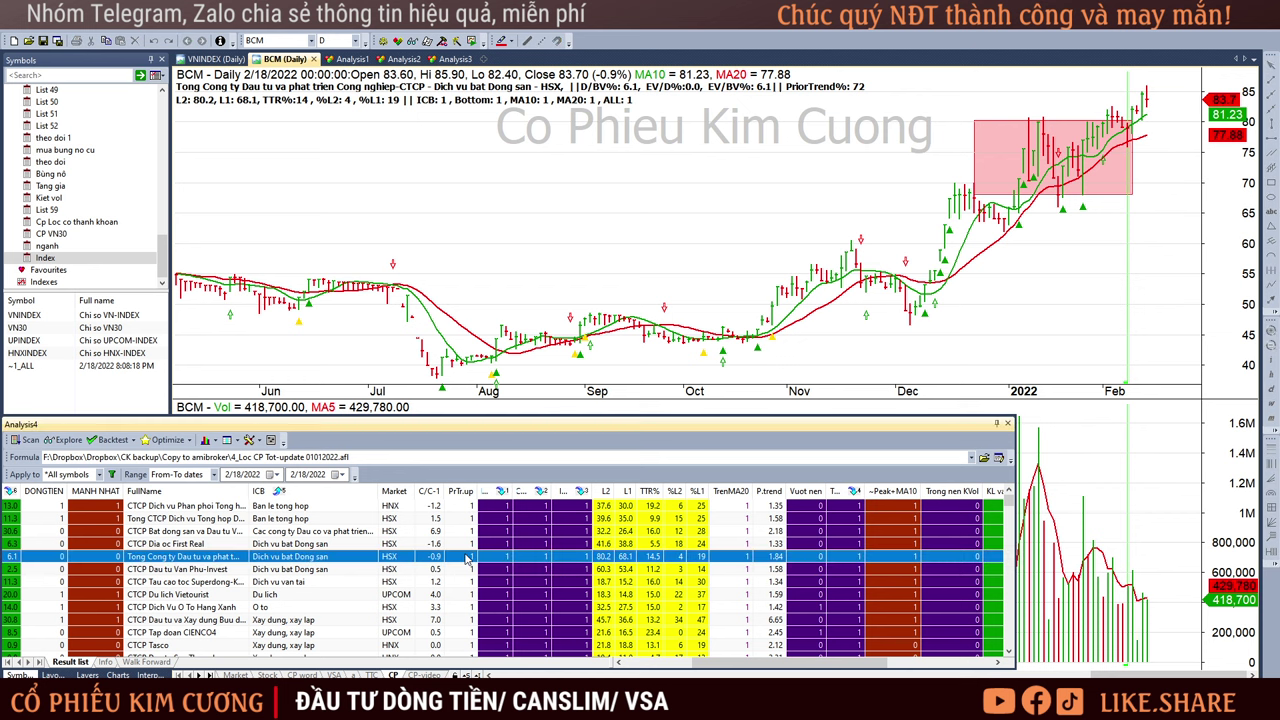
{"action": "left_click", "coordinate": [364, 570]}
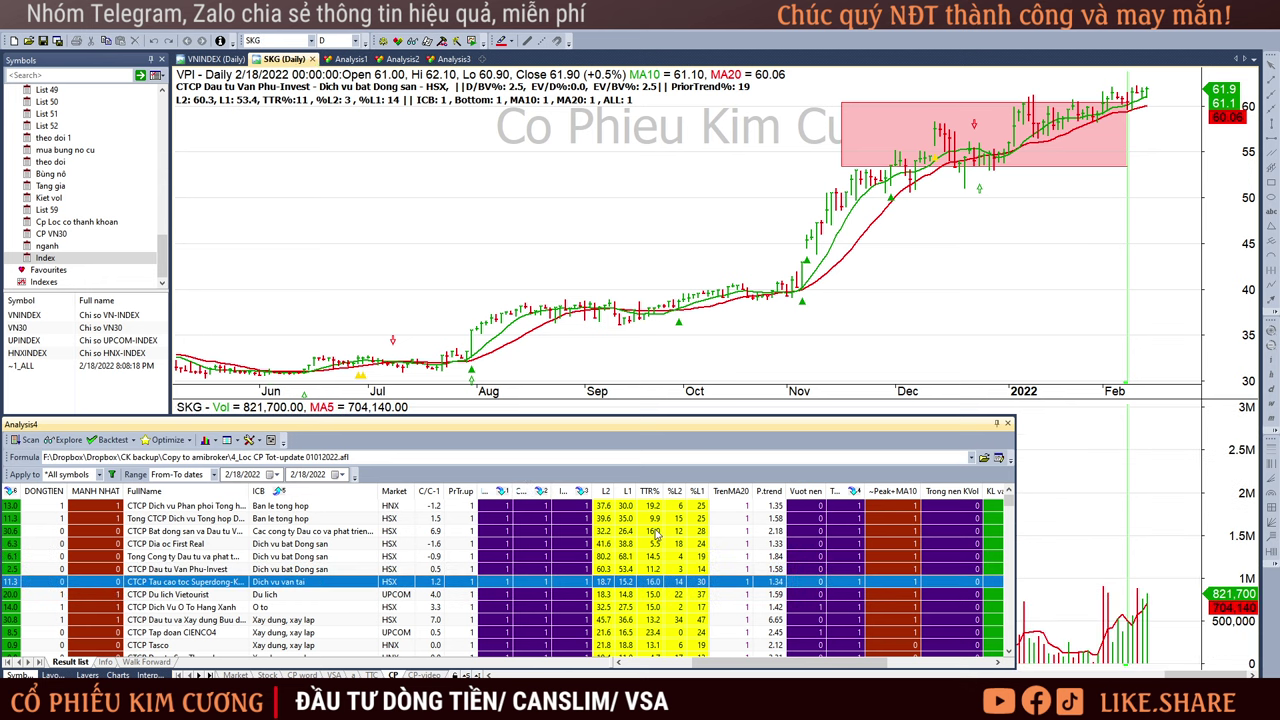
Step: Review the charts of SKG, VTD and HAX from the exploration results
{"action": "key", "text": "Down"}
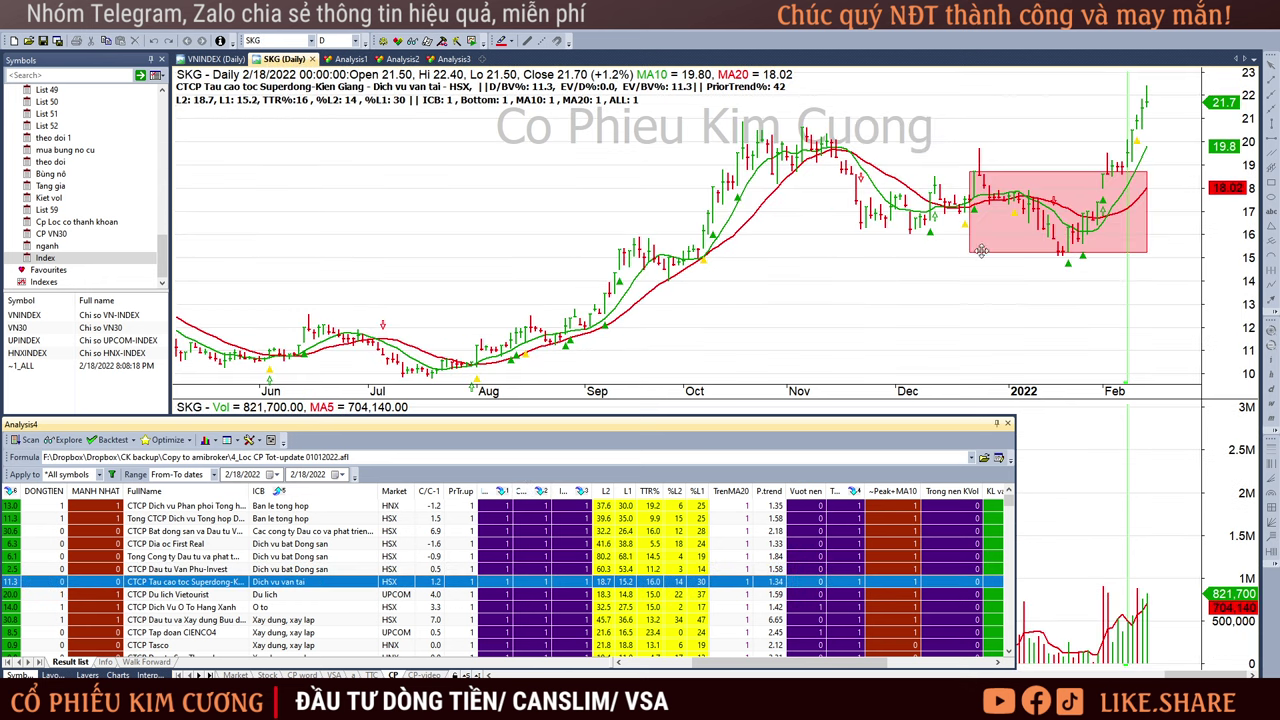
{"action": "key", "text": "Down"}
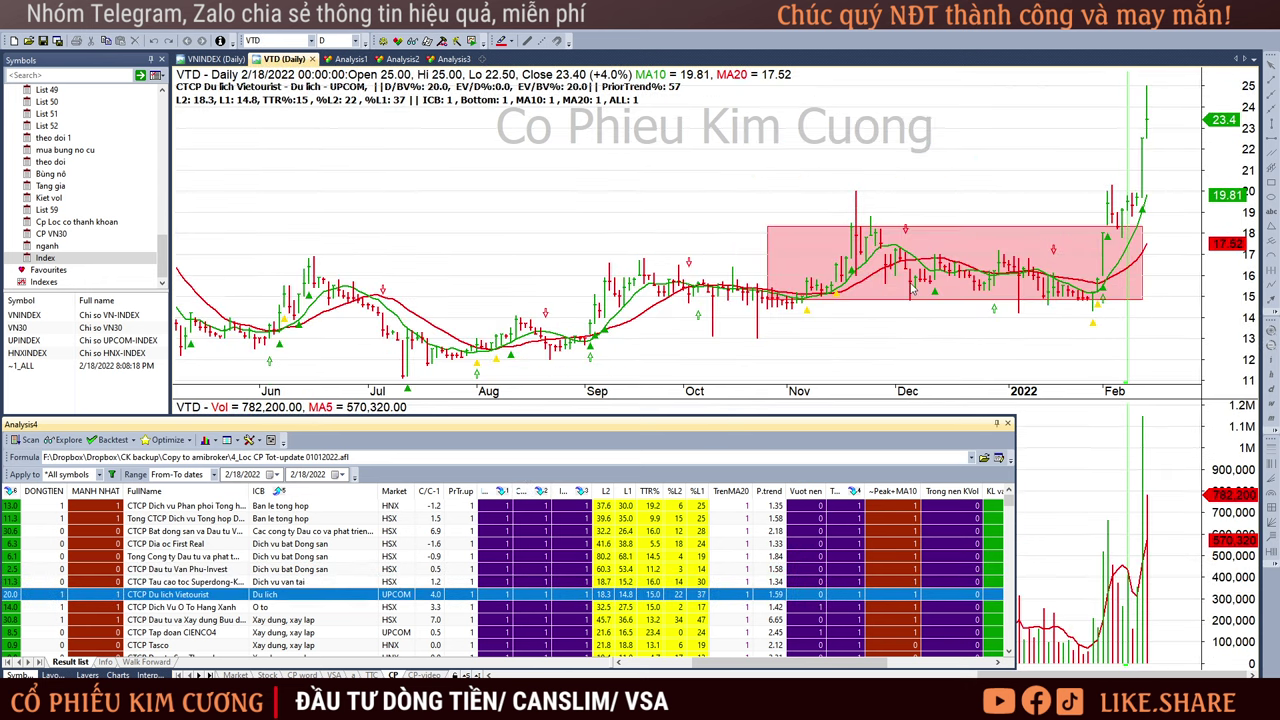
{"action": "key", "text": "Down"}
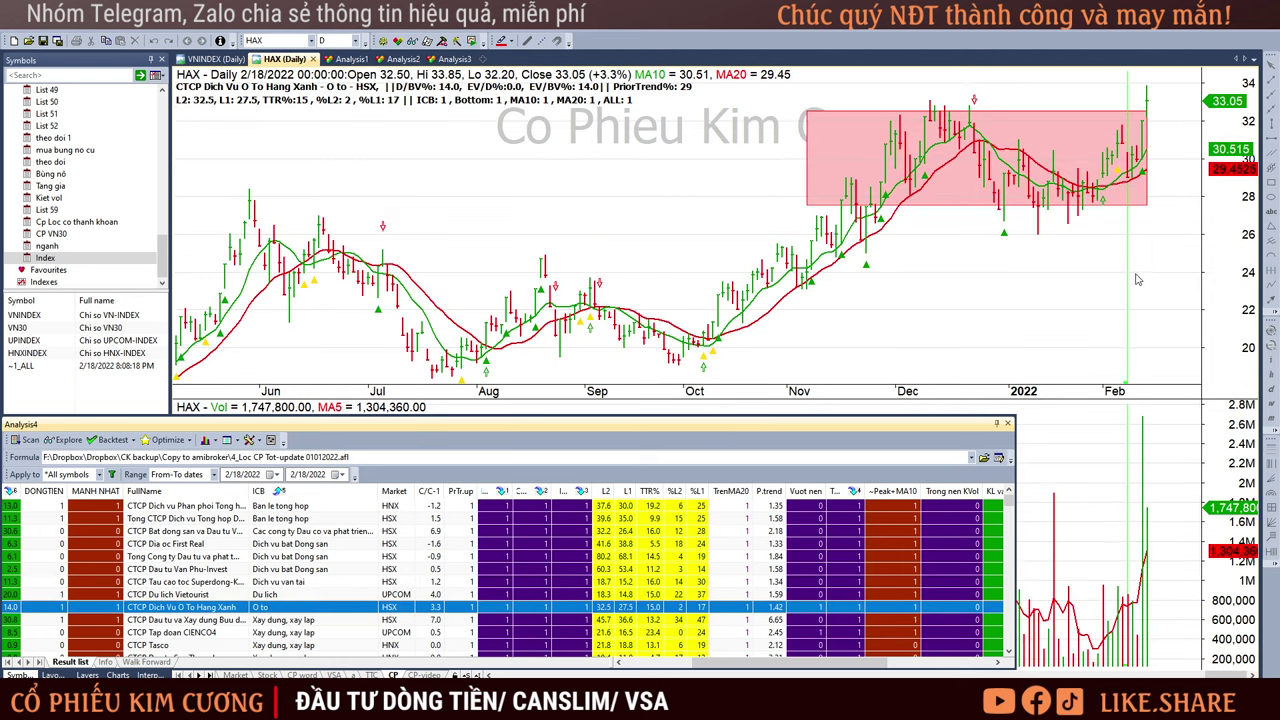
{"action": "left_click", "coordinate": [1134, 306]}
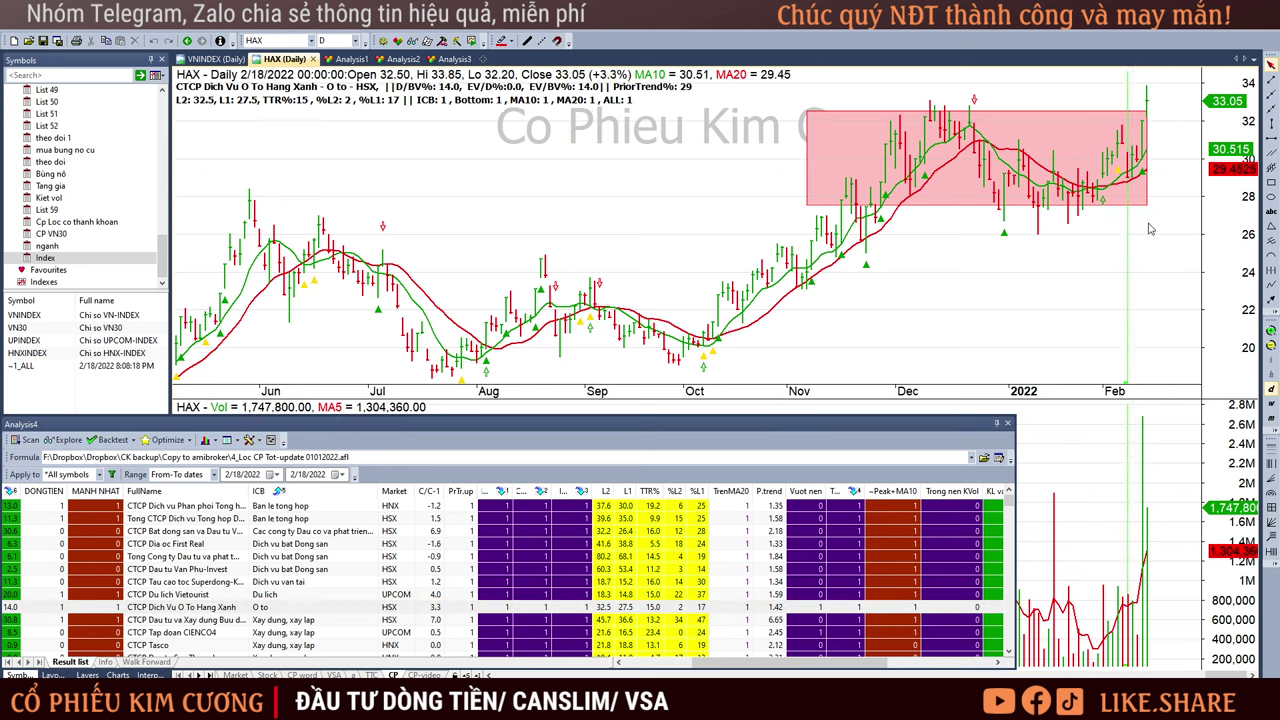
Step: Review the charts of the construction stocks PTC, C4G and HUT from the exploration results
{"action": "left_click", "coordinate": [274, 619]}
{"action": "scroll", "coordinate": [330, 620], "scroll_direction": "down", "scroll_amount": 1}
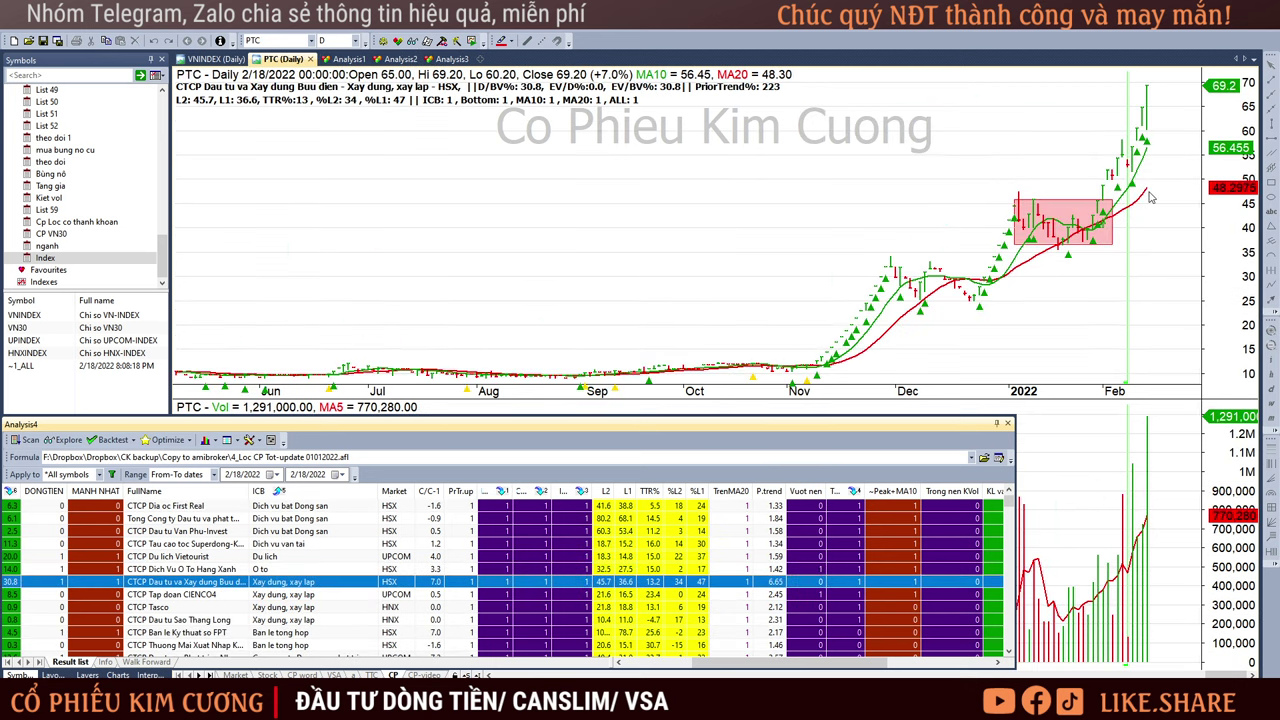
{"action": "key", "text": "Down"}
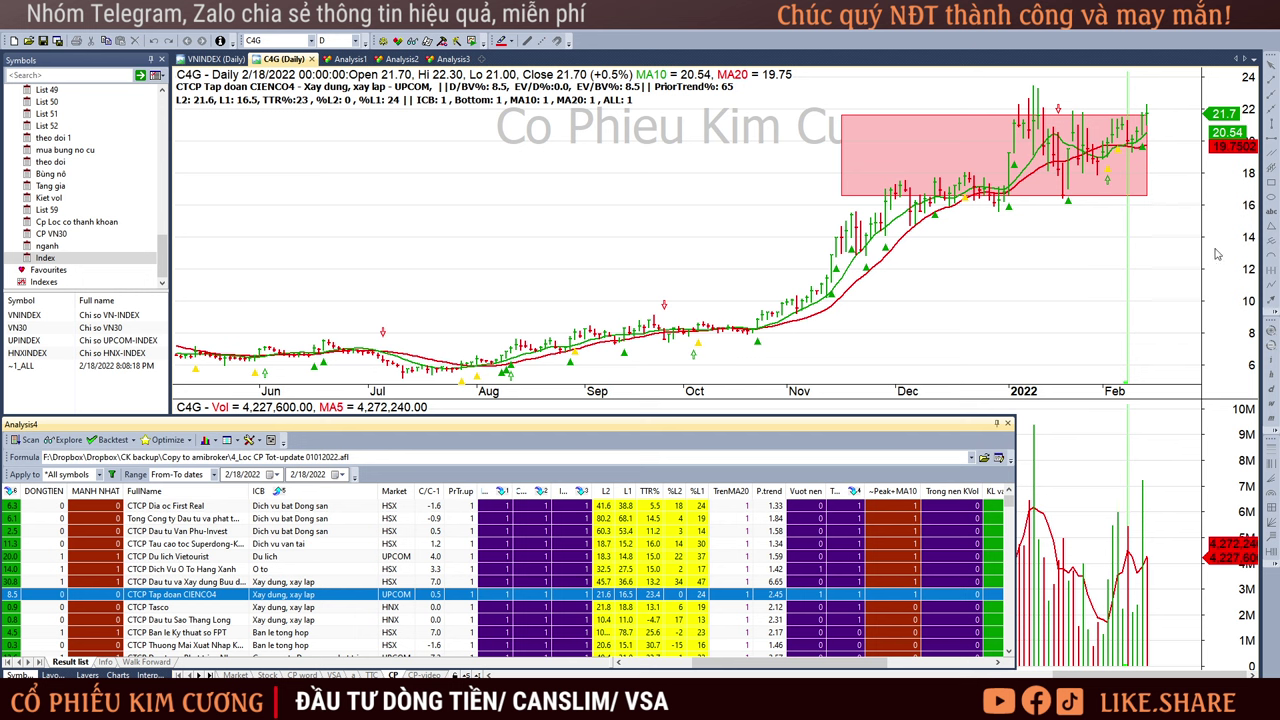
{"action": "key", "text": "Down"}
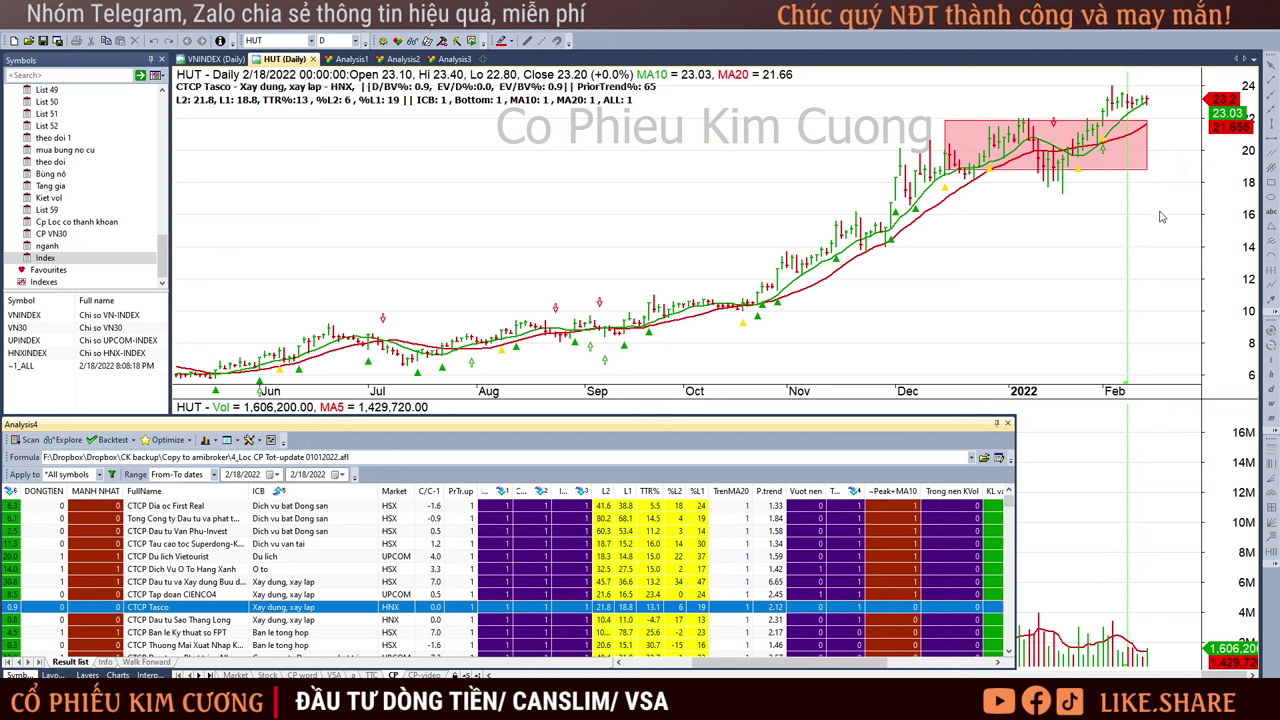
Step: Compare the DST chart with the HUT chart, alternating between the two and ending on DST
{"action": "key", "text": "Down"}
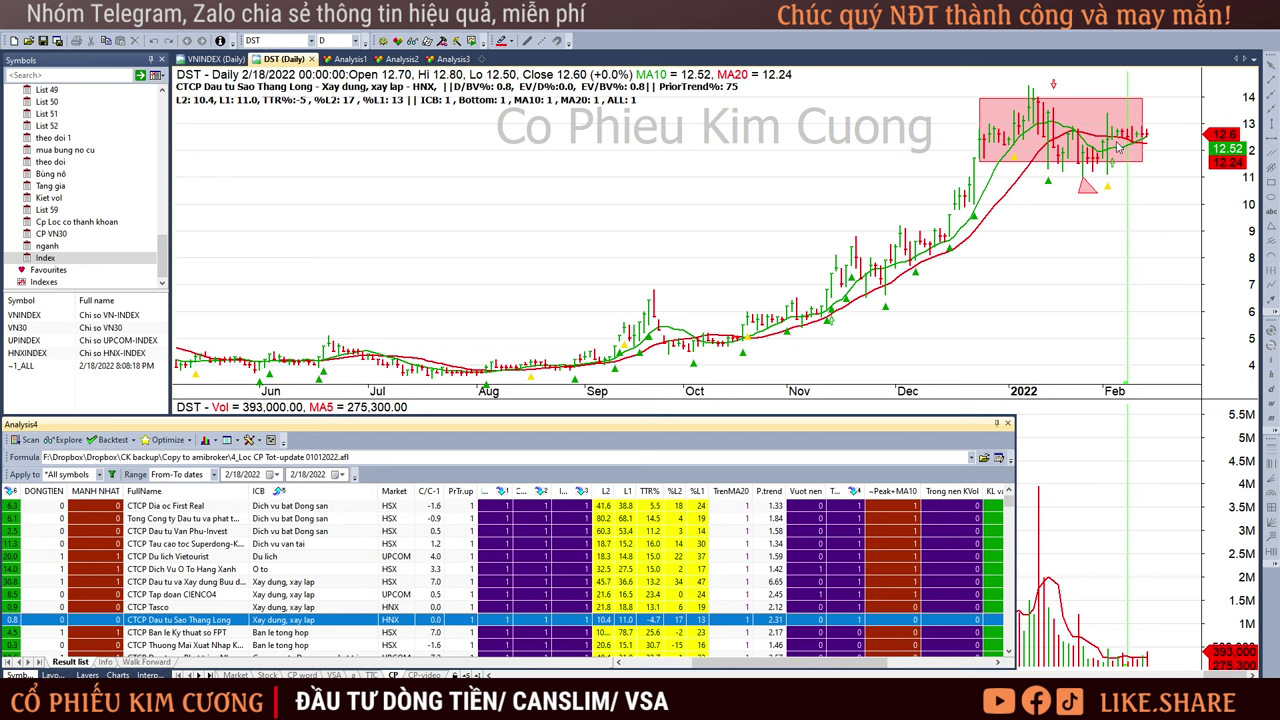
{"action": "key", "text": "Up"}
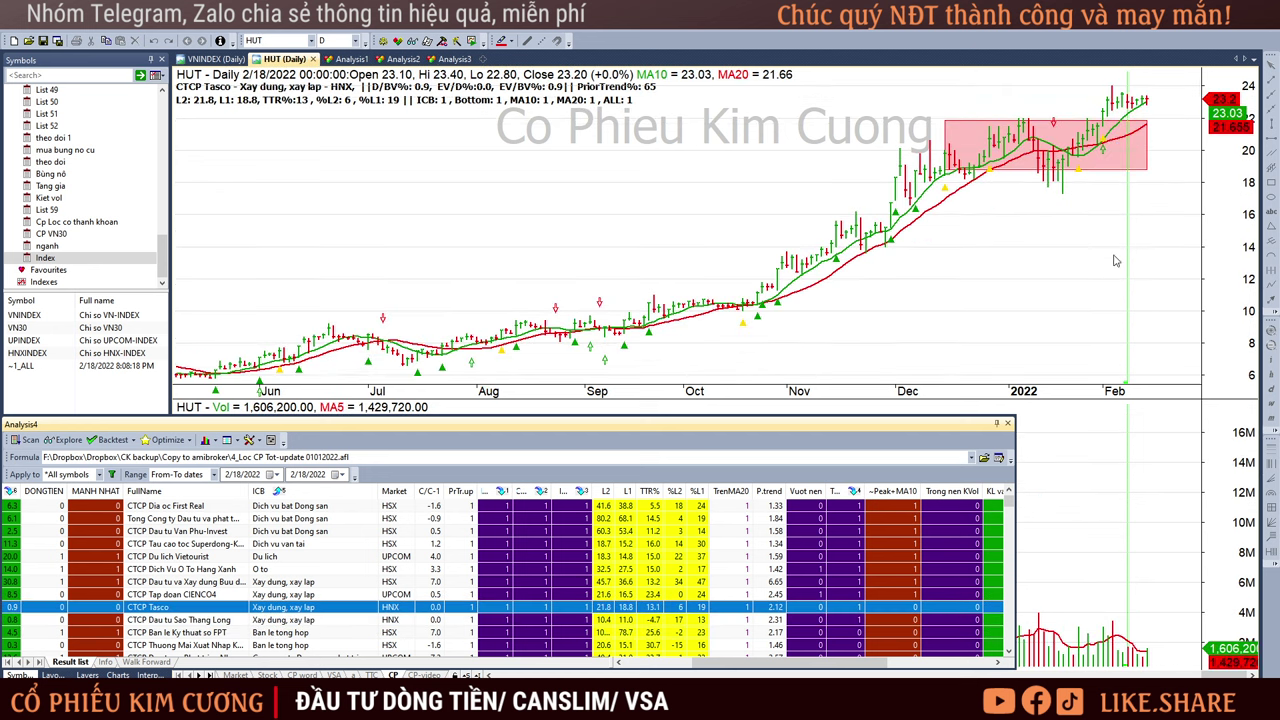
{"action": "key", "text": "Down"}
{"action": "key", "text": "Up"}
{"action": "key", "text": "Down"}
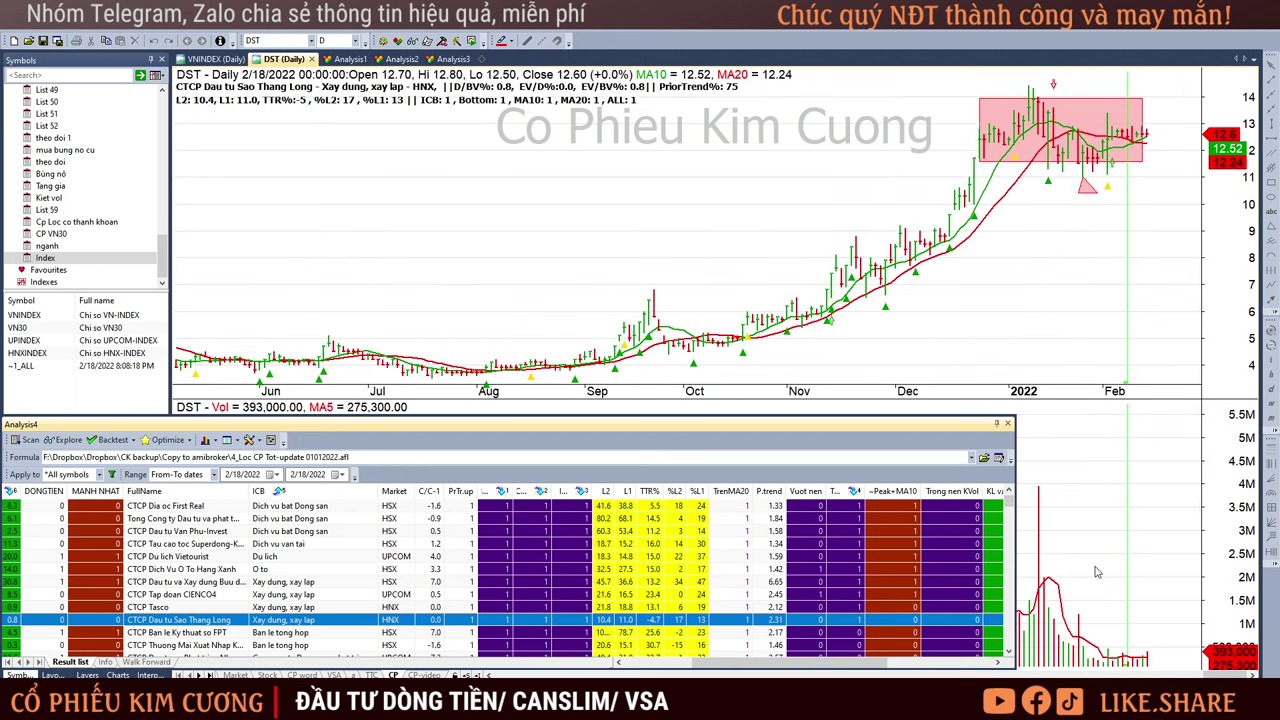
Step: Review the charts of FRT, TNA, HD6 and DXG from the exploration results
{"action": "key", "text": "Down"}
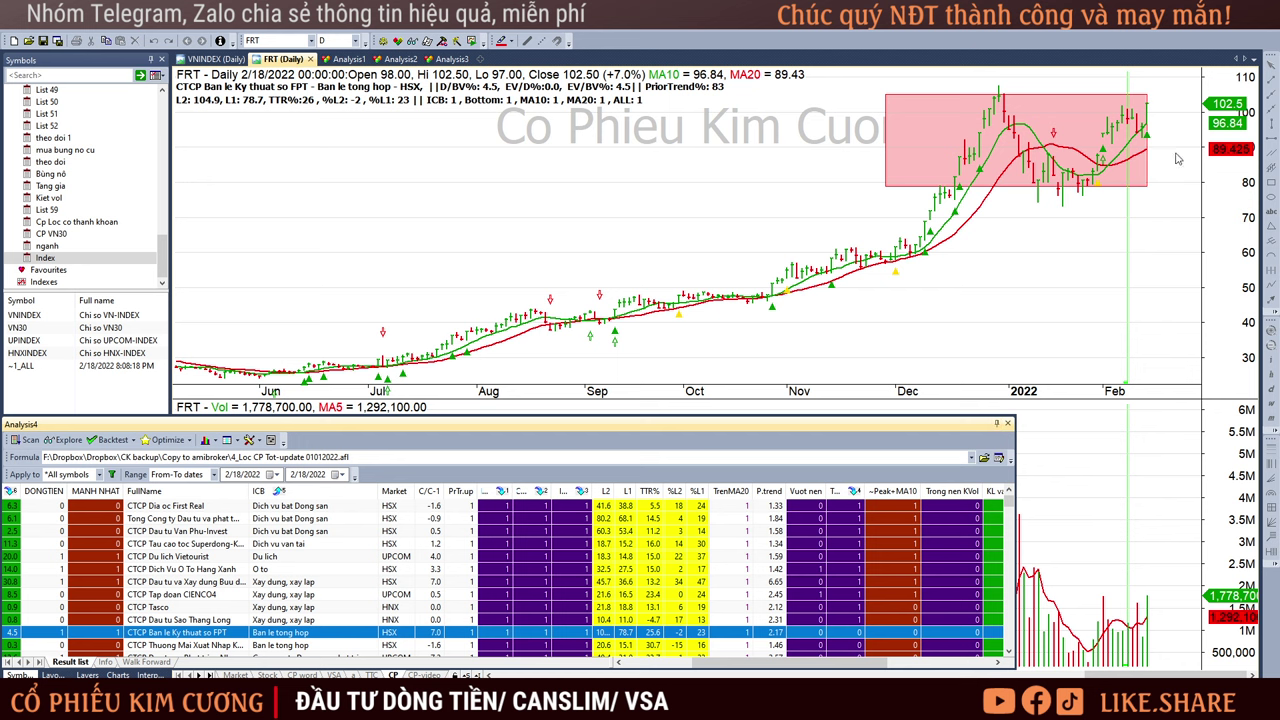
{"action": "key", "text": "Down"}
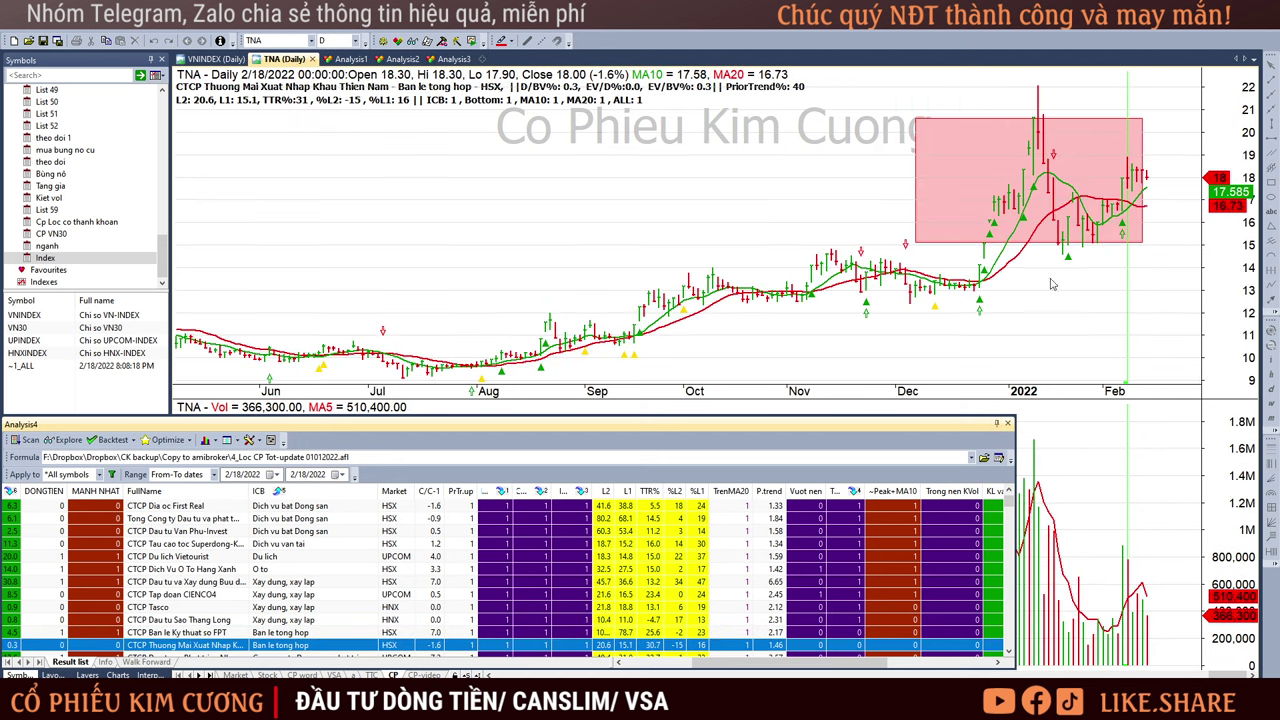
{"action": "key", "text": "Down"}
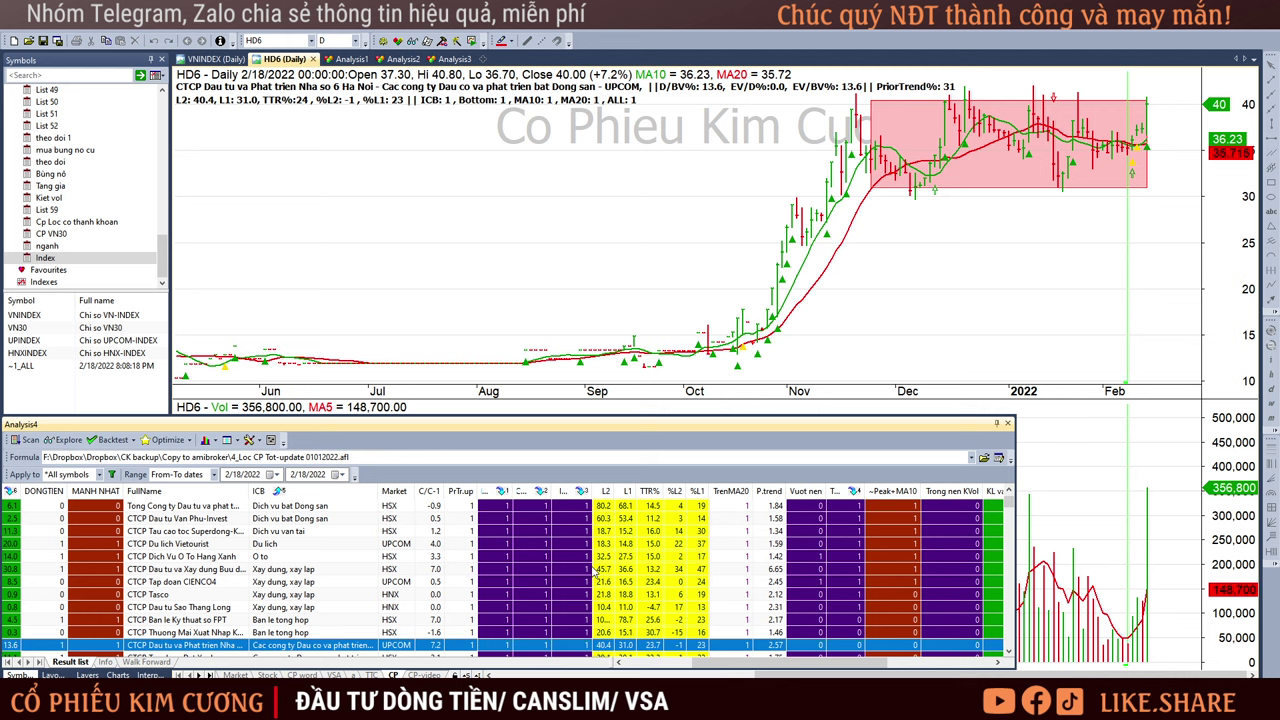
{"action": "key", "text": "Down"}
Step: Look through the remaining exploration results and show the chart of CTC, CTCP Tap doan Hoang Kim Tay Nguyen
{"action": "scroll", "coordinate": [630, 556], "scroll_direction": "down", "scroll_amount": 3}
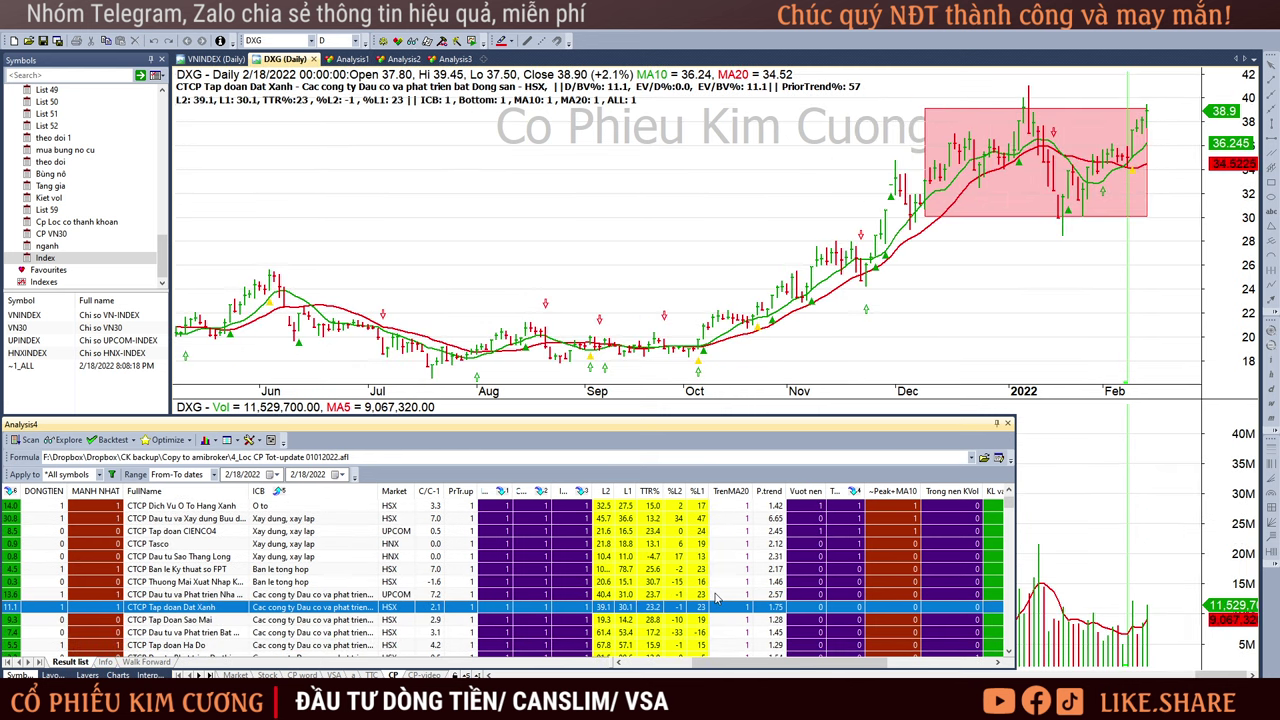
{"action": "scroll", "coordinate": [715, 597], "scroll_direction": "down", "scroll_amount": 5}
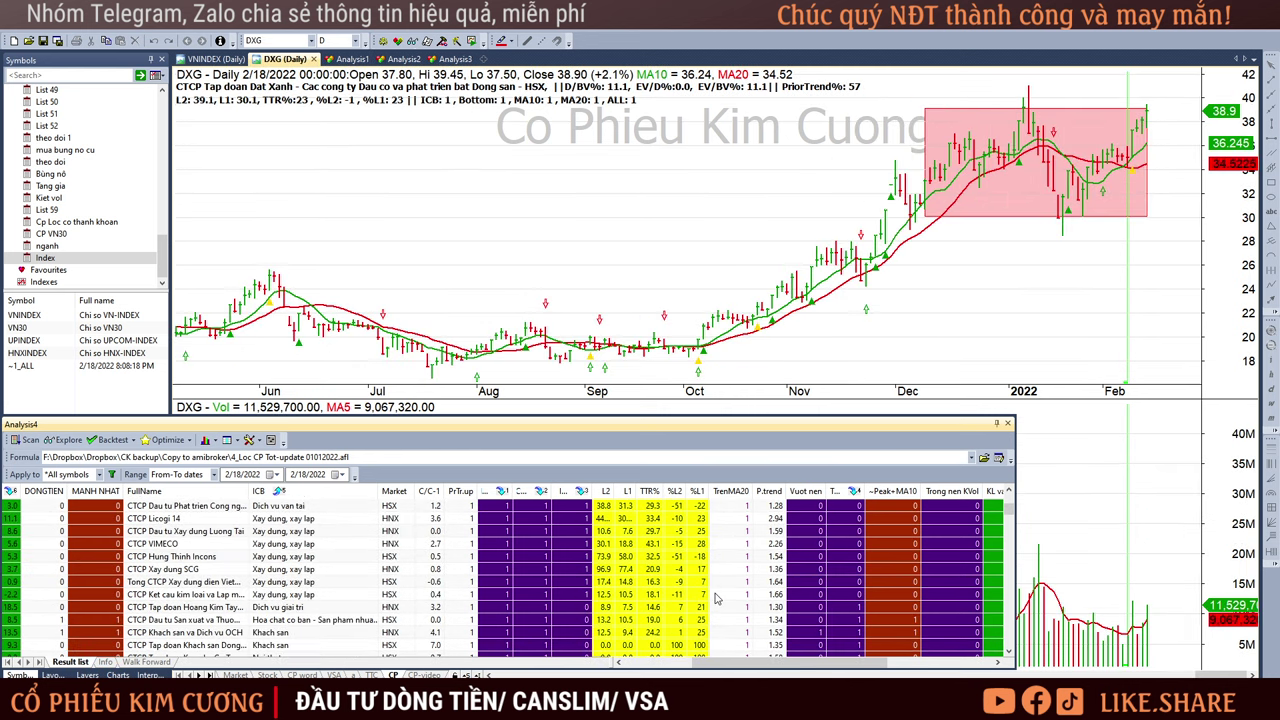
{"action": "scroll", "coordinate": [715, 597], "scroll_direction": "down", "scroll_amount": 2}
{"action": "left_click", "coordinate": [595, 533]}
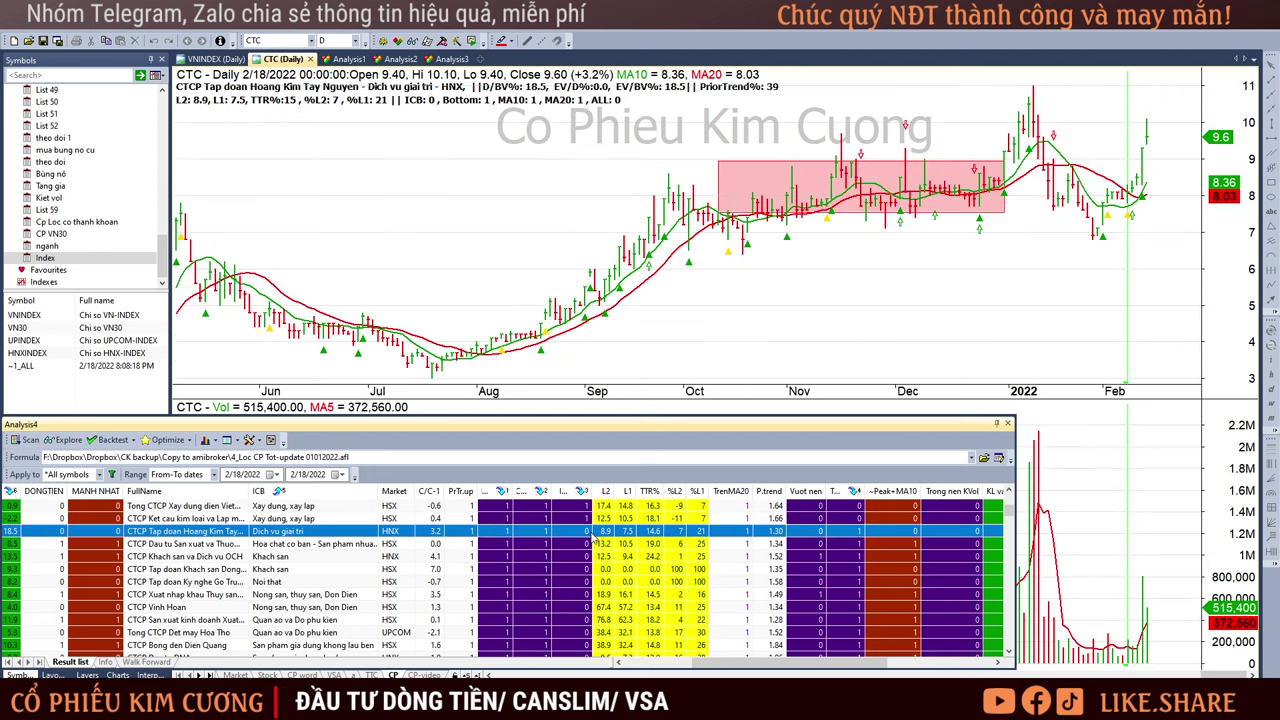
Step: Go back up through the construction stocks listed above CTC, ending on the chart of L14, CTCP Licogi 14
{"action": "scroll", "coordinate": [625, 548], "scroll_direction": "up", "scroll_amount": 3}
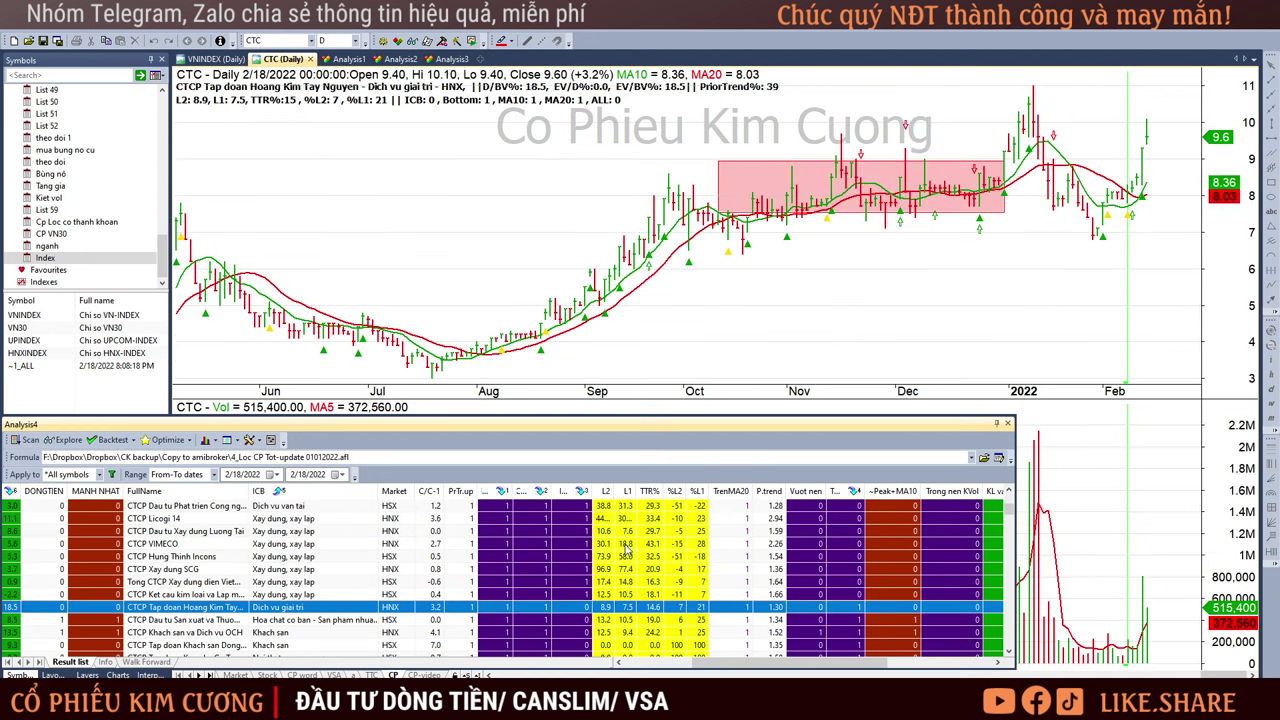
{"action": "left_click", "coordinate": [505, 597]}
{"action": "key", "text": "Up"}
{"action": "key", "text": "Up"}
{"action": "key", "text": "Up"}
{"action": "key", "text": "Up"}
{"action": "key", "text": "Up"}
{"action": "key", "text": "Up"}
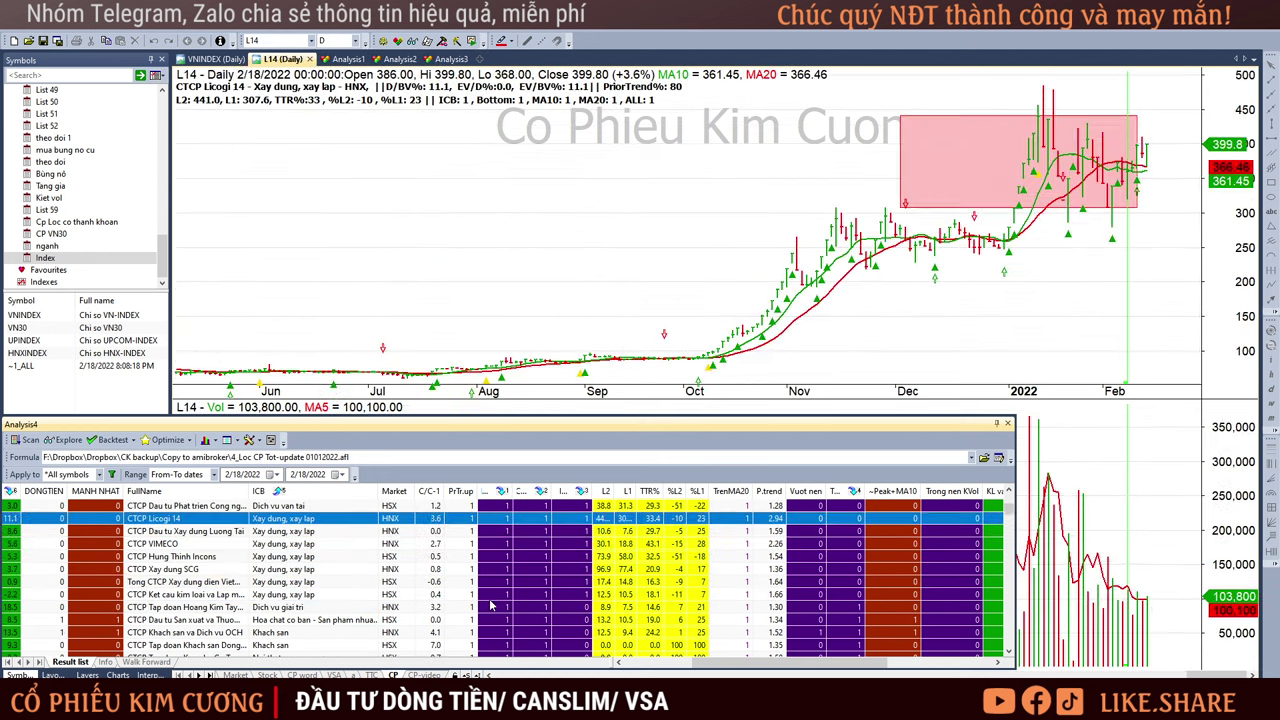
Step: Switch to the CP Kim Cương workbook in Excel and highlight the stock ratings in C8:D20, C45:D56 and E22:E41
{"action": "left_click", "coordinate": [257, 676]}
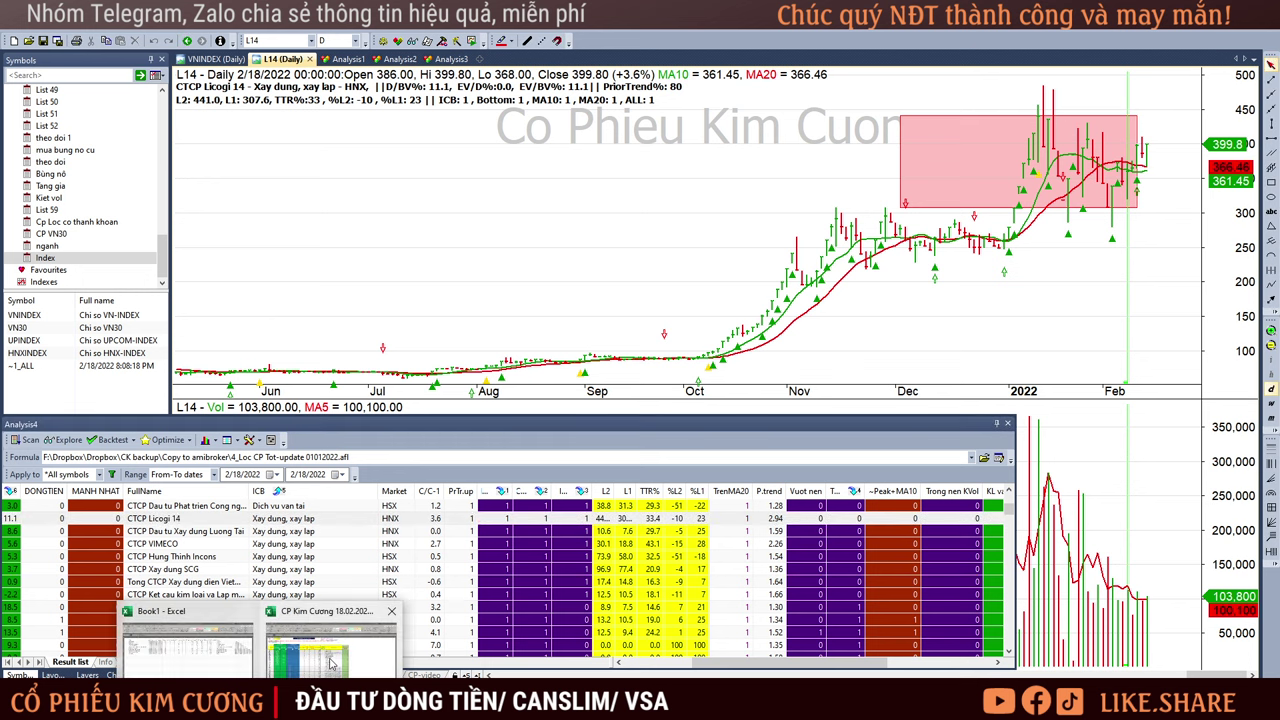
{"action": "left_click", "coordinate": [326, 660]}
{"action": "left_click_drag", "start_coordinate": [100, 273], "coordinate": [164, 411]}
{"action": "scroll", "coordinate": [200, 420], "scroll_direction": "down", "scroll_amount": 6}
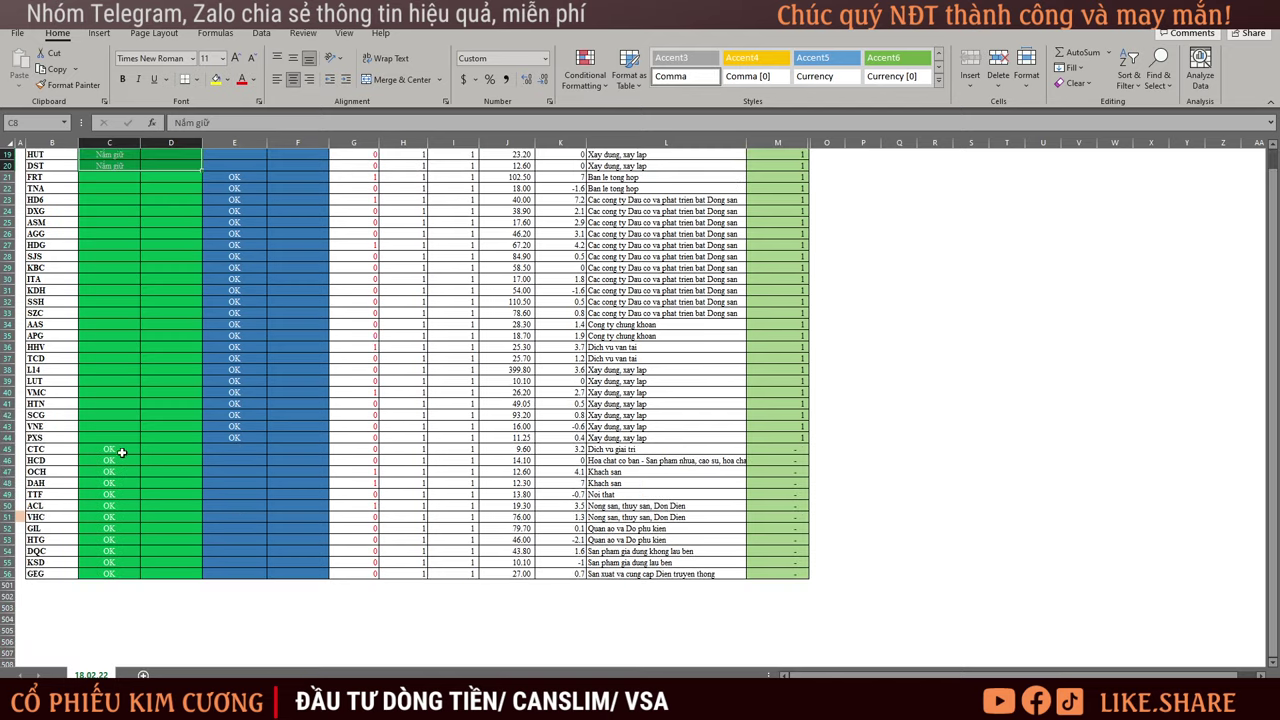
{"action": "left_click_drag", "start_coordinate": [97, 449], "coordinate": [150, 572]}
{"action": "scroll", "coordinate": [230, 540], "scroll_direction": "up", "scroll_amount": 3}
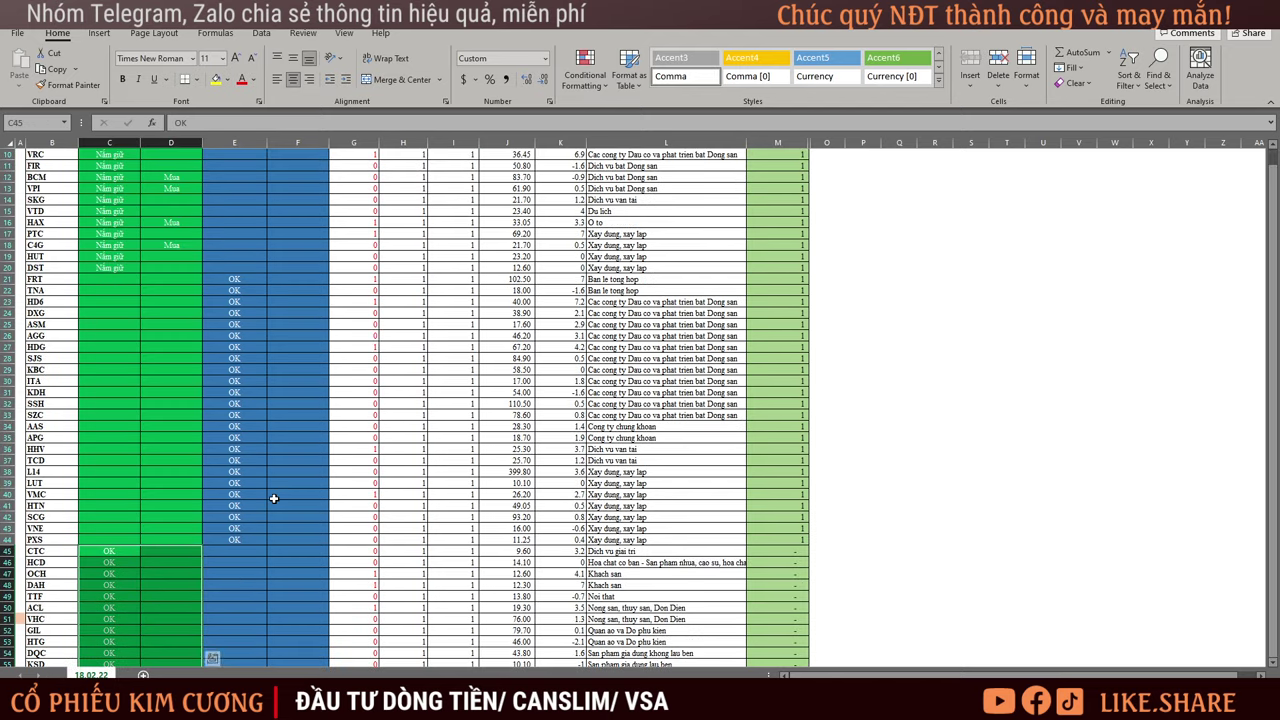
{"action": "left_click_drag", "start_coordinate": [240, 288], "coordinate": [263, 506]}
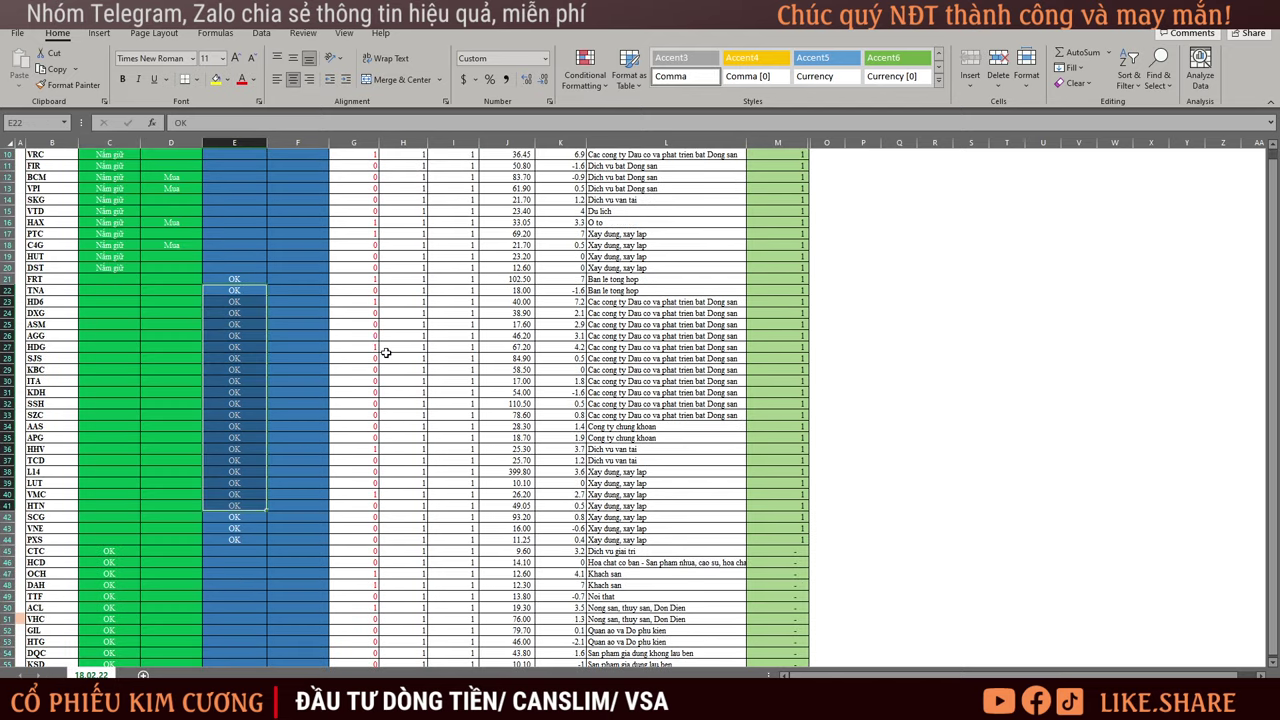
Step: Reread the whole stock table, highlighting the Nắm giữ and Mua ratings in C8:D20 and the OK ratings from C45 down
{"action": "scroll", "coordinate": [384, 352], "scroll_direction": "up", "scroll_amount": 3}
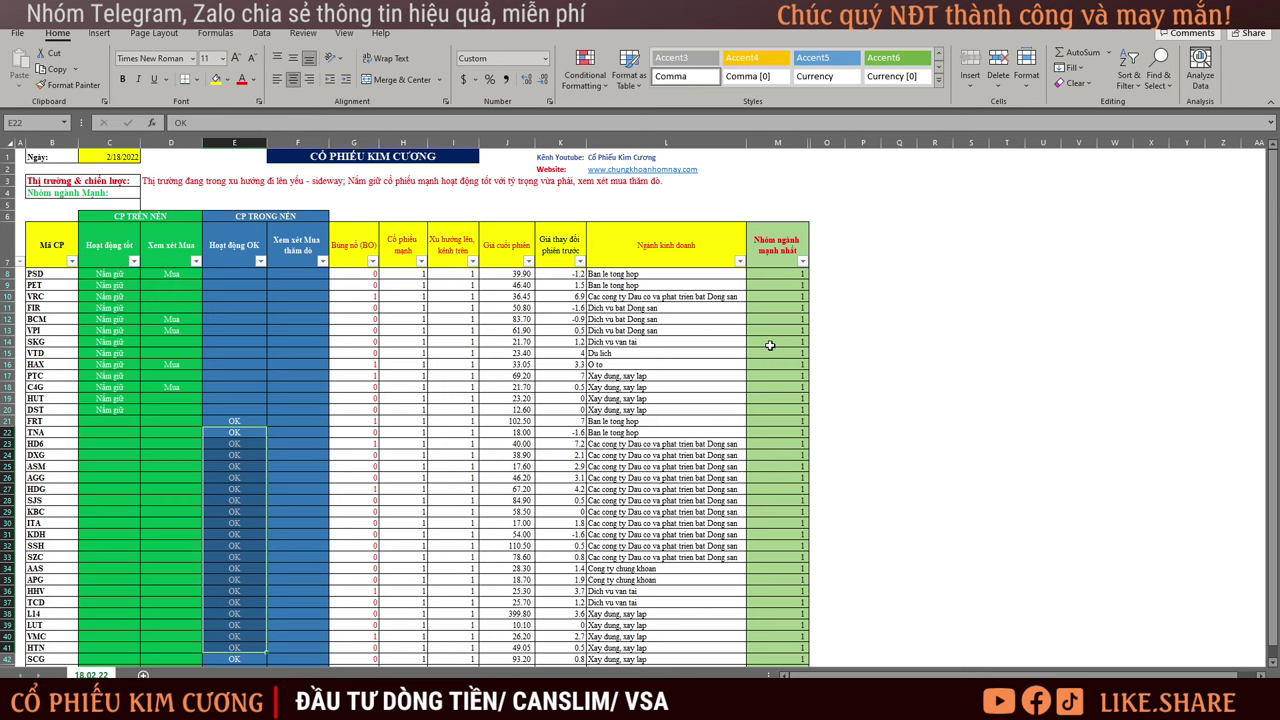
{"action": "scroll", "coordinate": [647, 375], "scroll_direction": "down", "scroll_amount": 3}
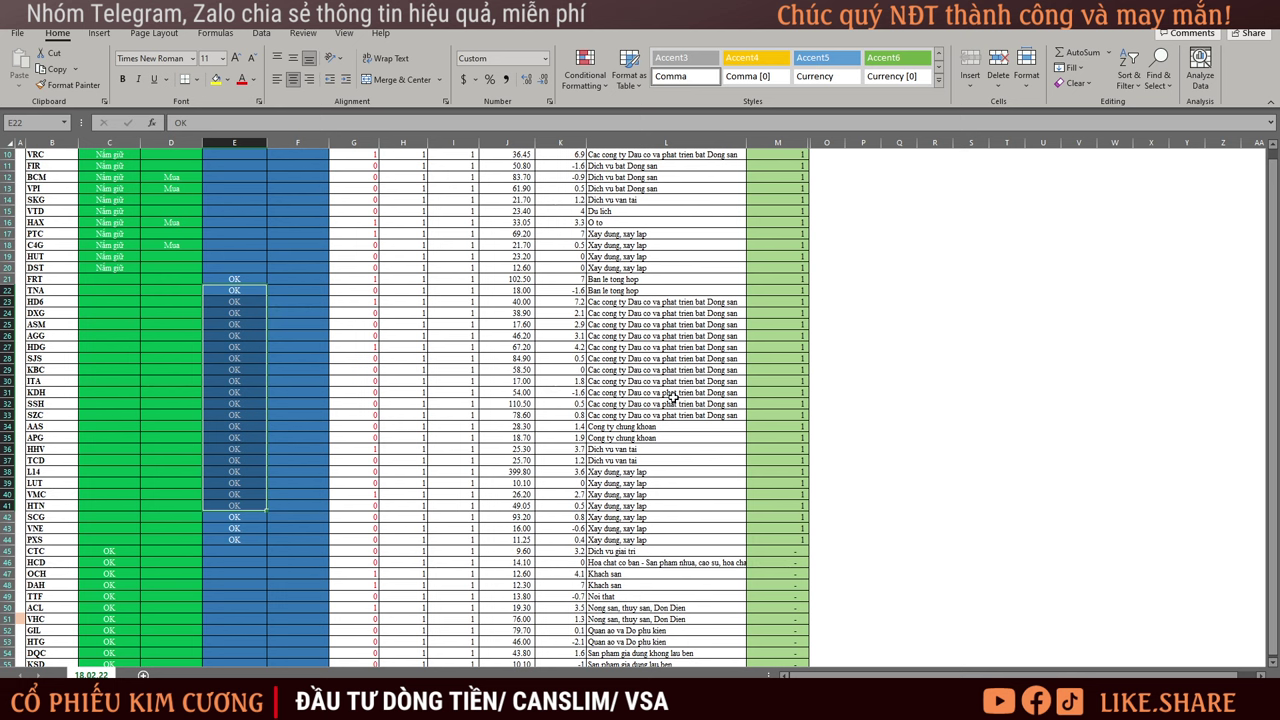
{"action": "scroll", "coordinate": [312, 396], "scroll_direction": "up", "scroll_amount": 3}
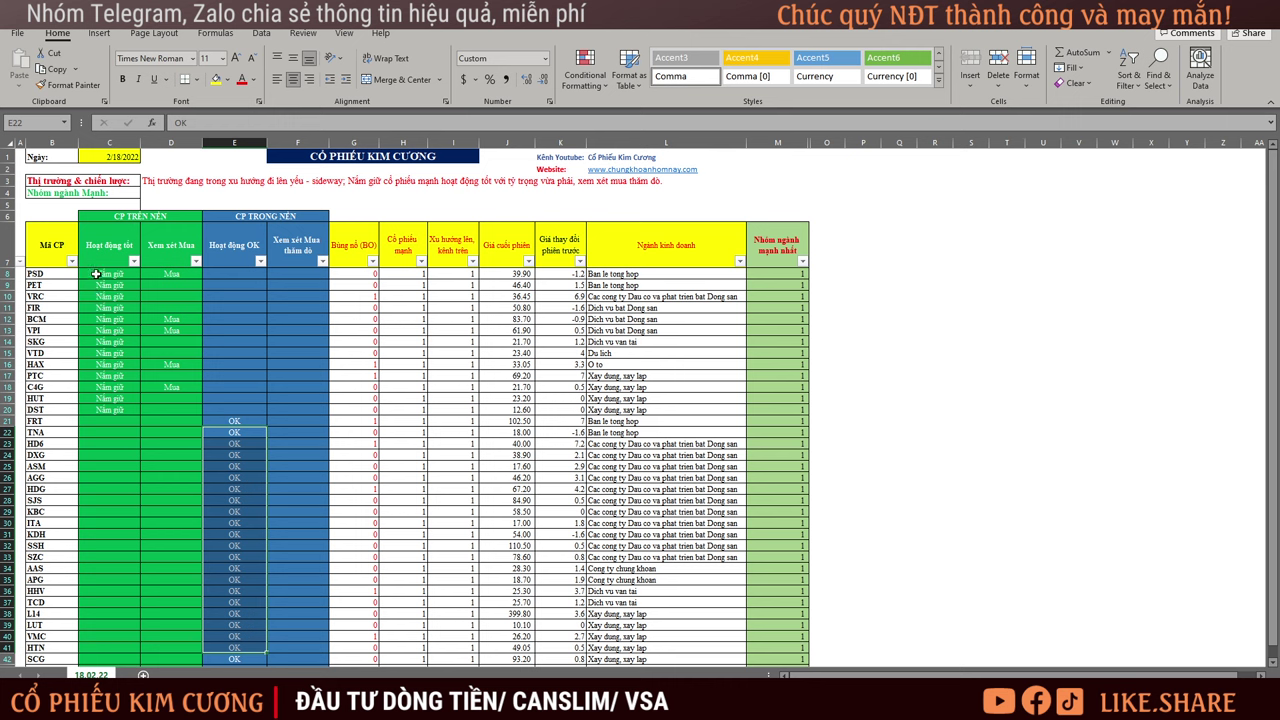
{"action": "left_click_drag", "start_coordinate": [96, 274], "coordinate": [157, 410]}
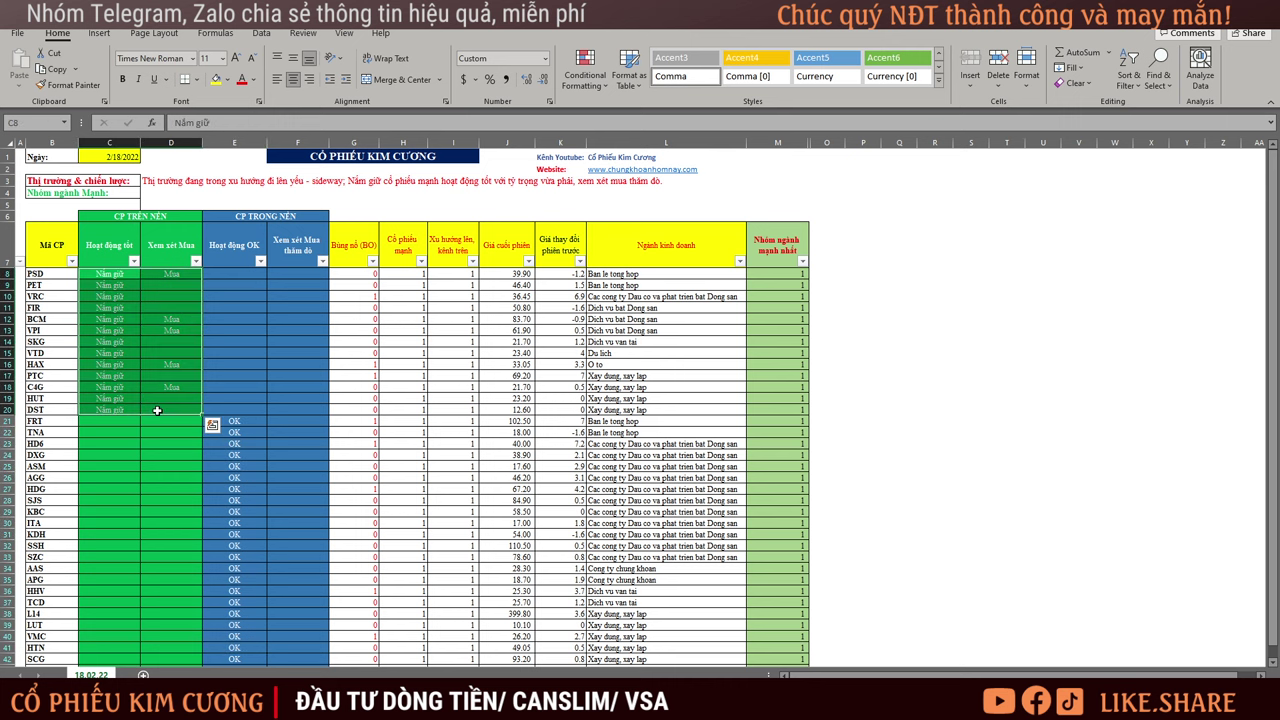
{"action": "scroll", "coordinate": [157, 410], "scroll_direction": "down", "scroll_amount": 7}
{"action": "left_click_drag", "start_coordinate": [105, 414], "coordinate": [128, 540]}
{"action": "scroll", "coordinate": [628, 376], "scroll_direction": "up", "scroll_amount": 7}
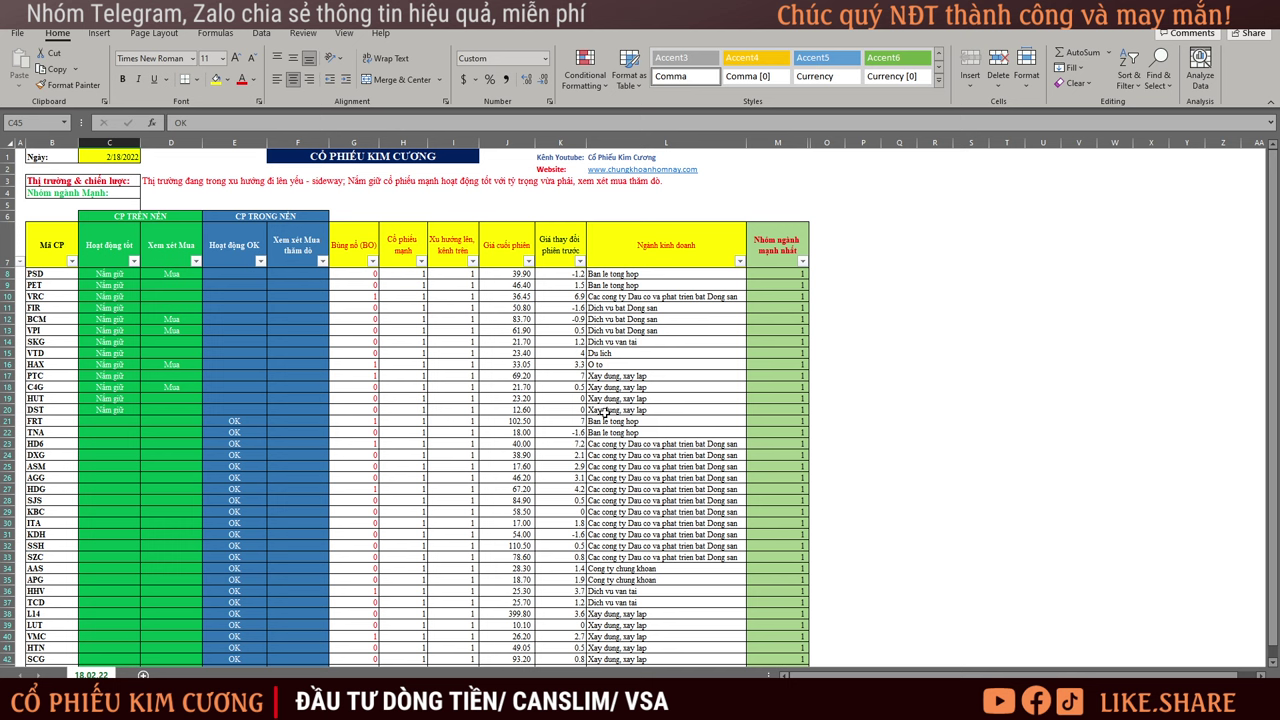
{"action": "scroll", "coordinate": [604, 412], "scroll_direction": "down", "scroll_amount": 4}
{"action": "scroll", "coordinate": [604, 412], "scroll_direction": "up", "scroll_amount": 4}
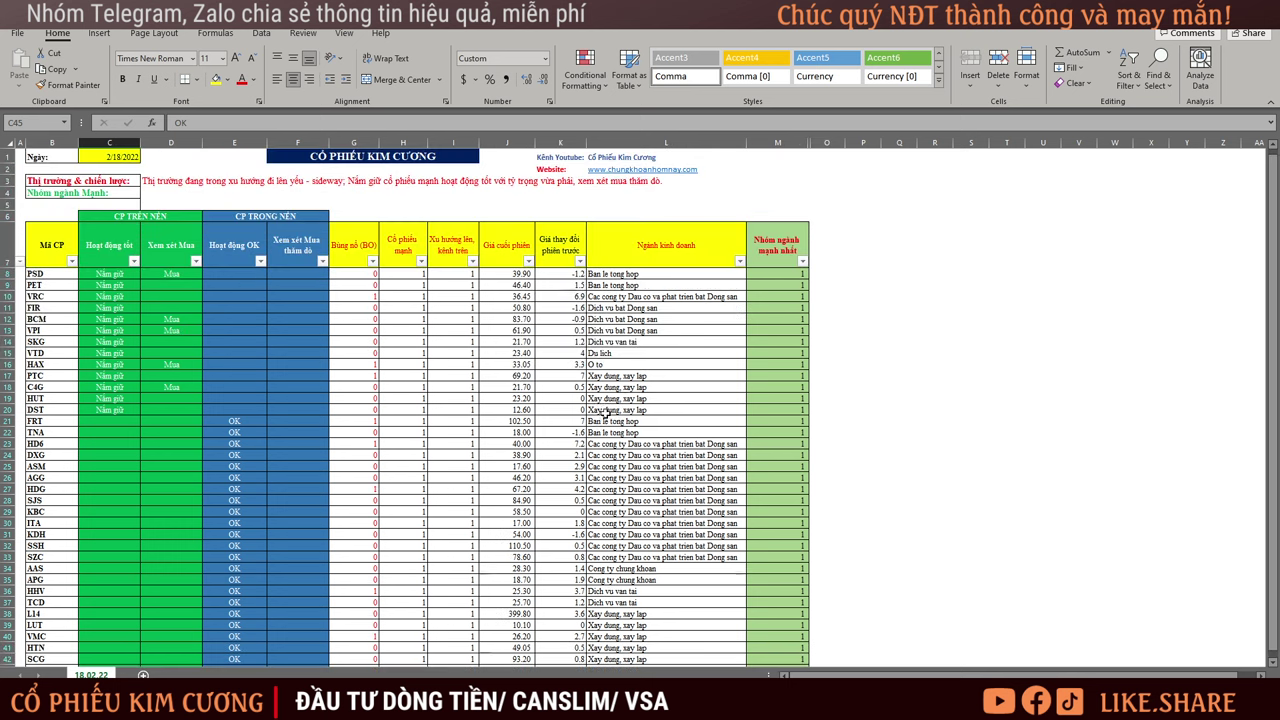